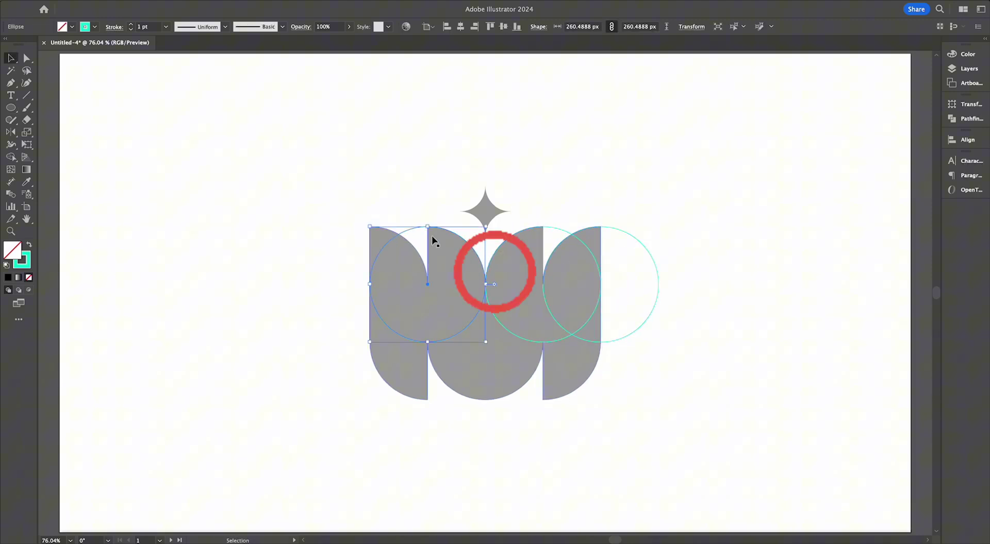
pyautogui.moveTo(421, 228); pyautogui.dragTo(363, 230)
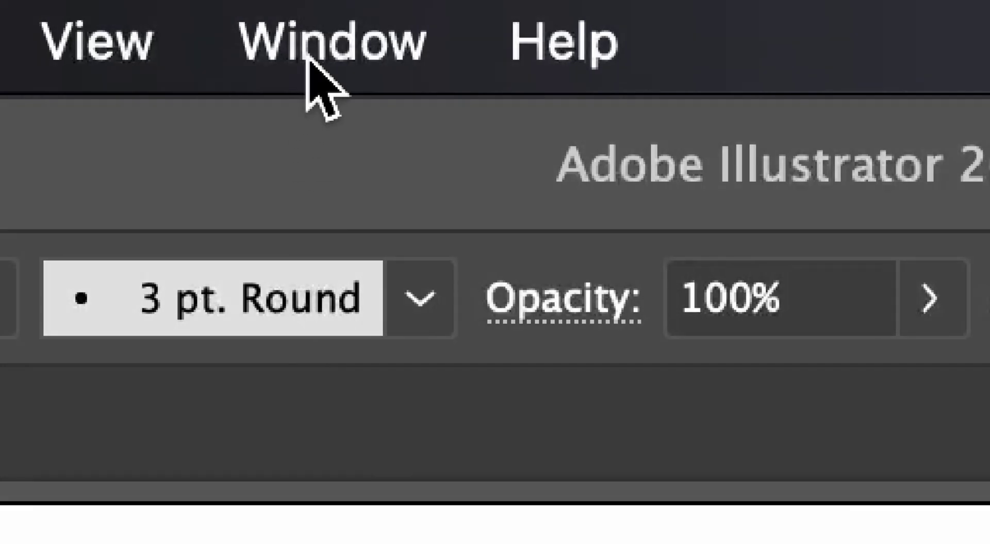
pyautogui.click(307, 60)
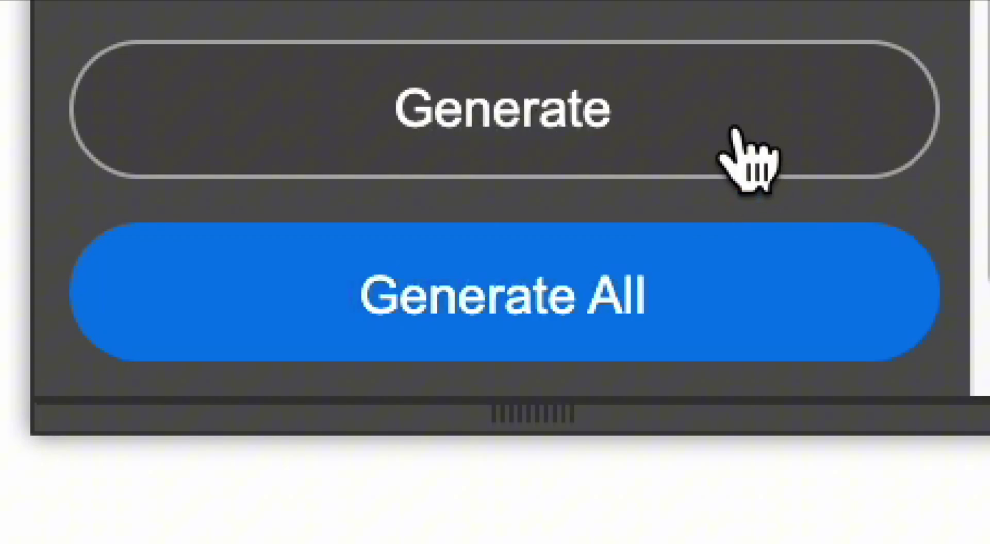
pyautogui.click(737, 130)
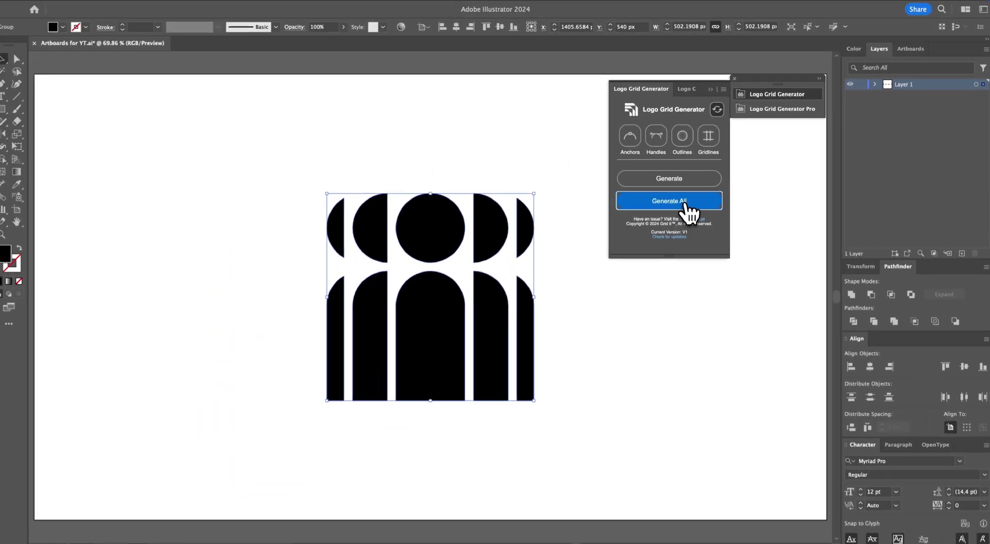
pyautogui.click(578, 384)
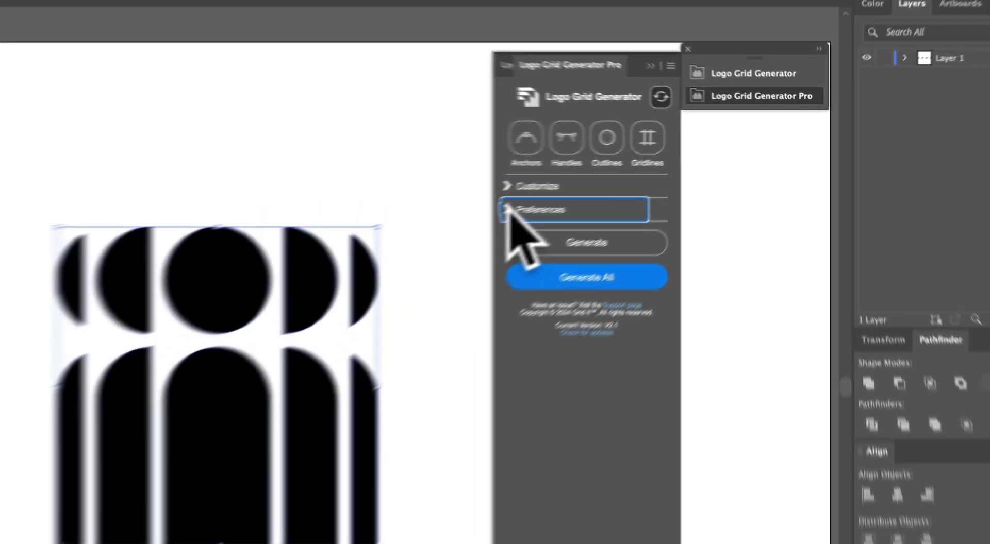
# Step: Expand the grid generator's preferences and turn on Outlines, Gridlines and Circular Trajectories
pyautogui.click(620, 180)
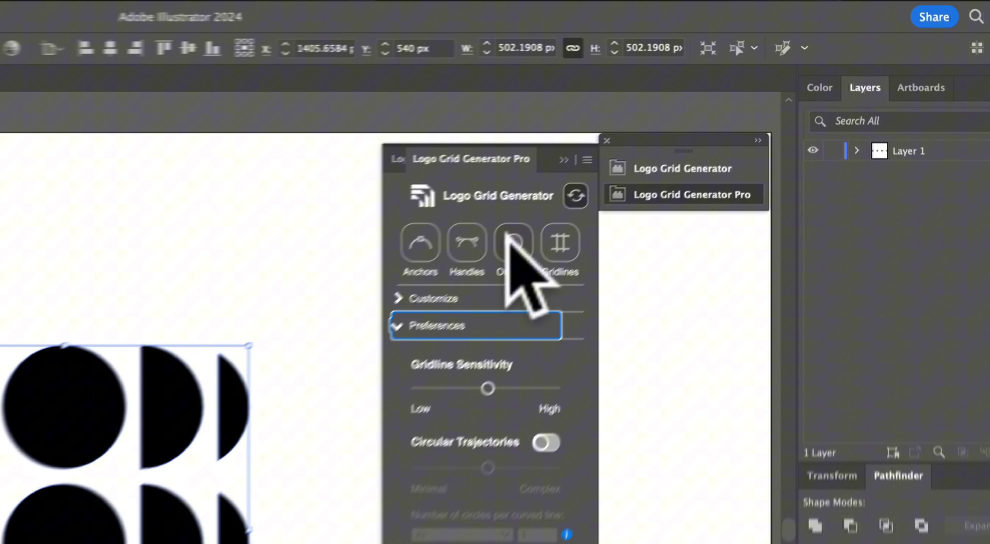
pyautogui.click(683, 134)
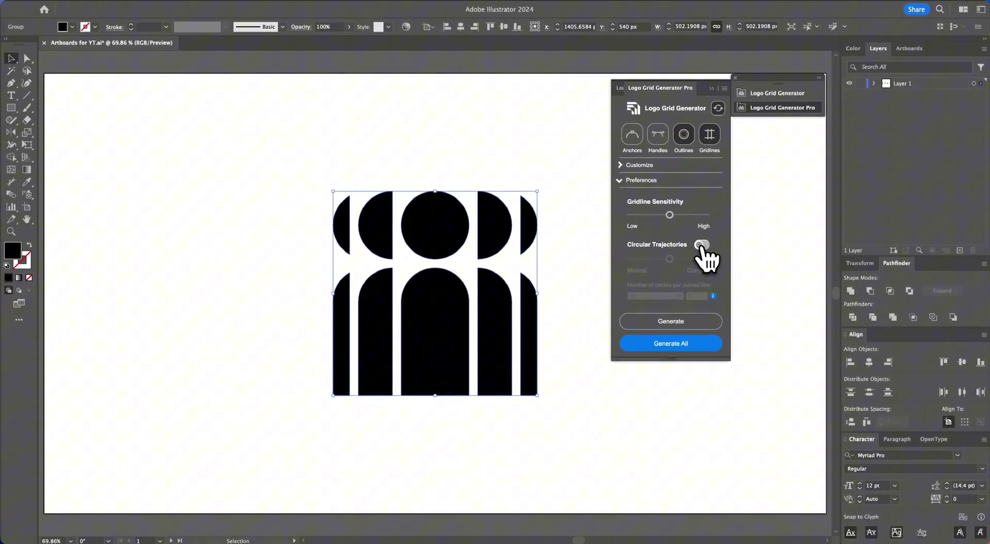
pyautogui.click(701, 246)
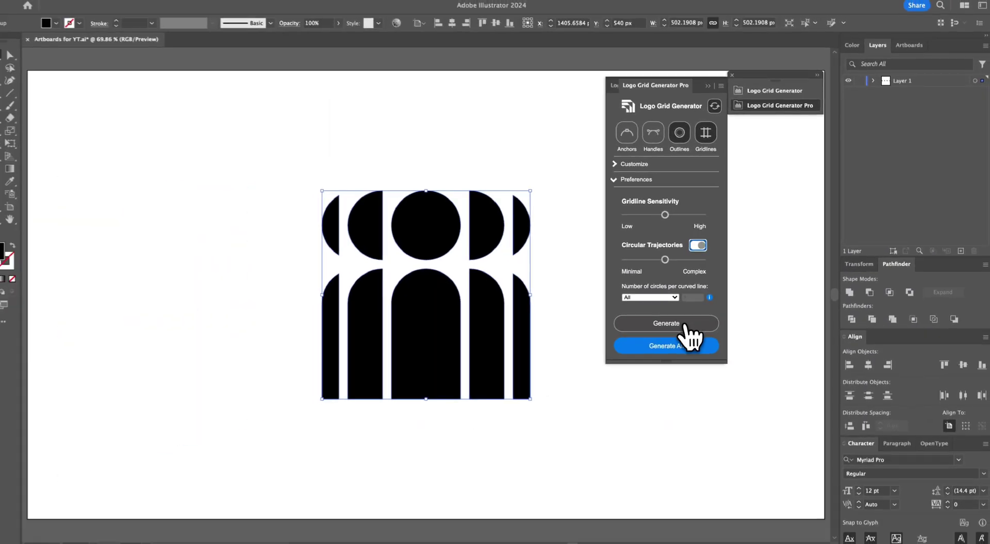
pyautogui.click(471, 429)
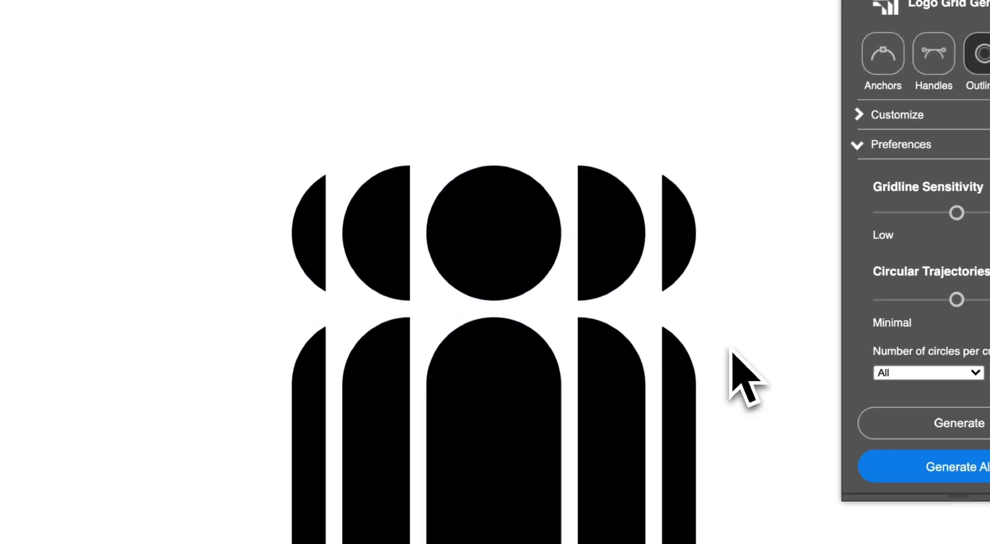
# Step: Place a circle outline the size of the central circle over the inner right half circle of the figure logo's top row
pyautogui.click(496, 216)
pyautogui.moveTo(497, 217); pyautogui.dragTo(578, 249)
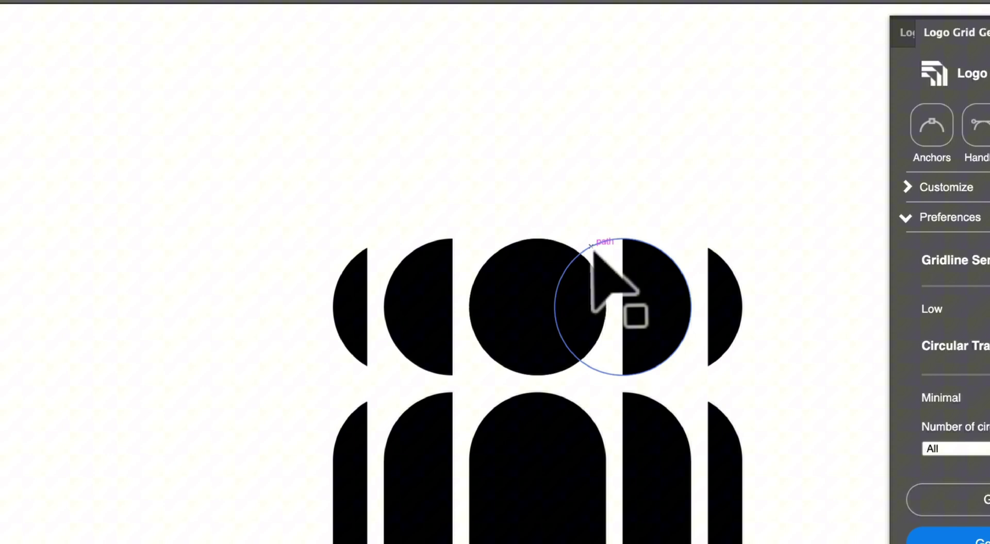
pyautogui.moveTo(591, 249); pyautogui.dragTo(615, 246)
pyautogui.press('super+z')
pyautogui.click(594, 243)
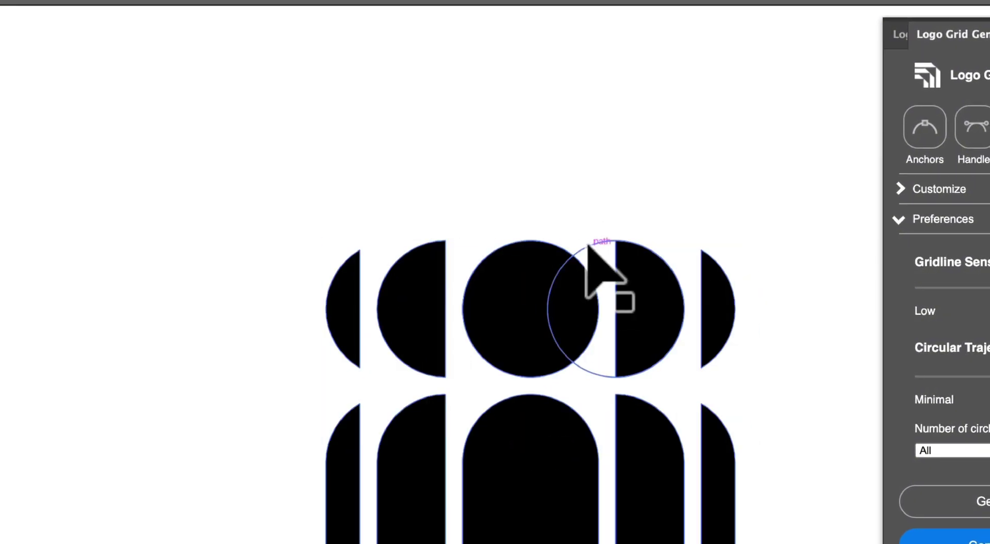
pyautogui.doubleClick(588, 246)
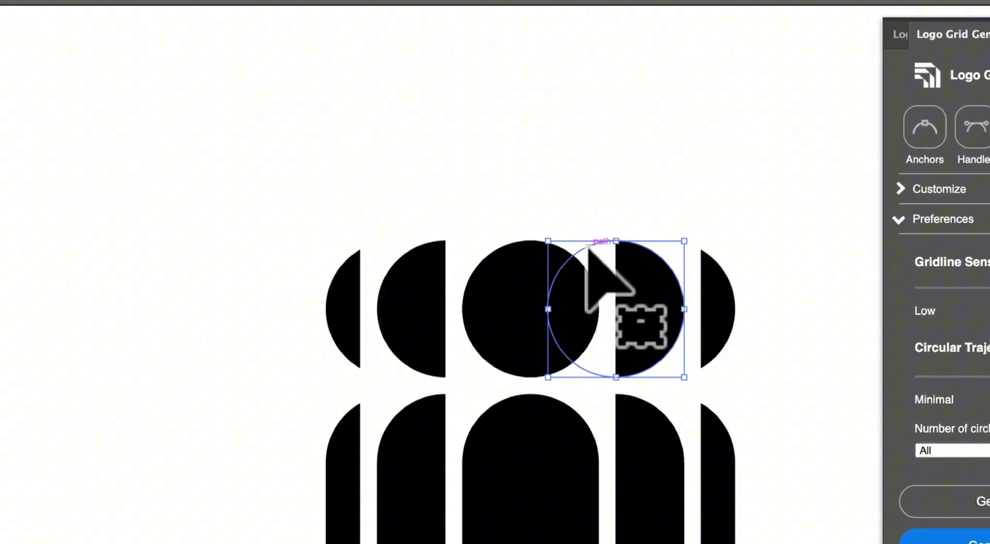
pyautogui.click(596, 156)
pyautogui.click(577, 252)
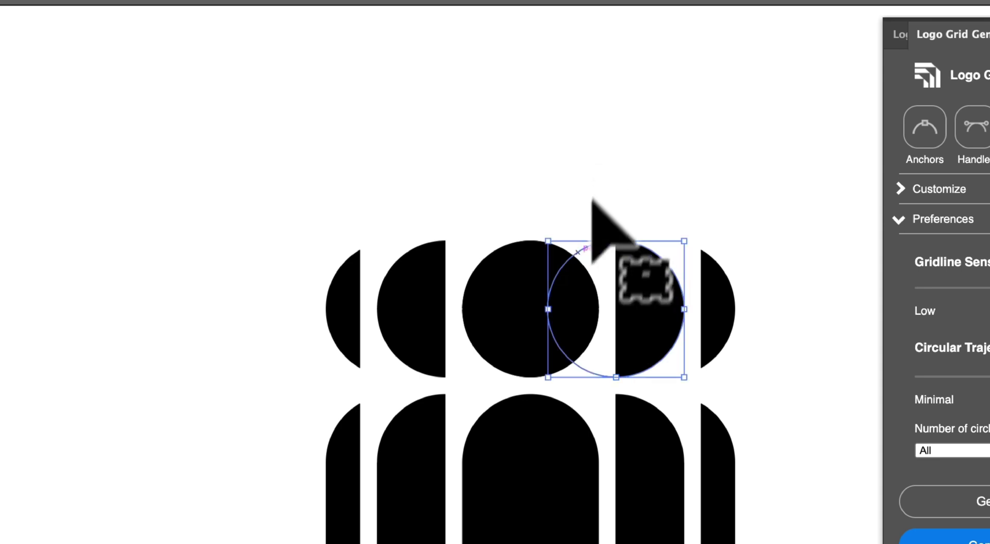
# Step: Duplicate the circle outline onto the outermost right segment and both left segments of the top row
pyautogui.moveTo(586, 250); pyautogui.dragTo(637, 271)
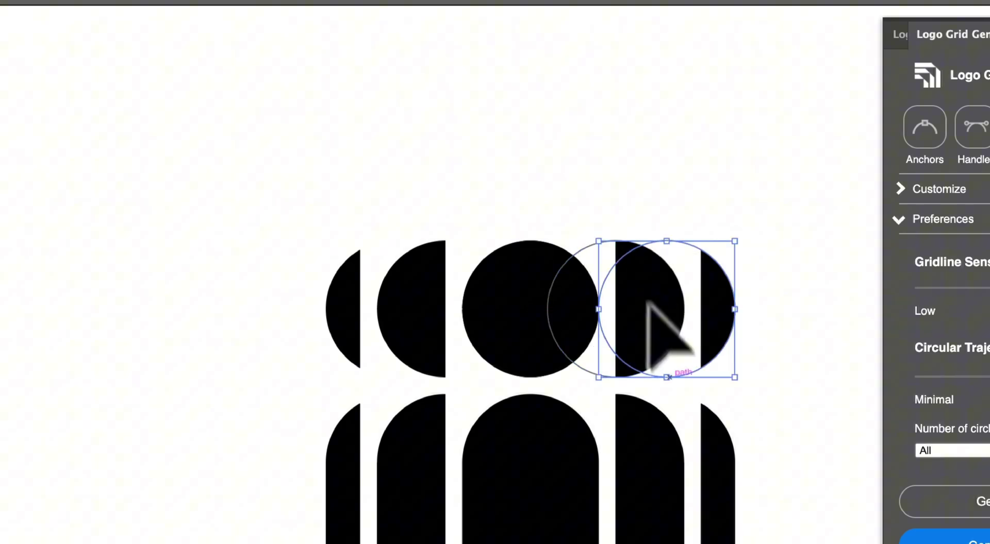
pyautogui.moveTo(670, 380); pyautogui.dragTo(473, 387)
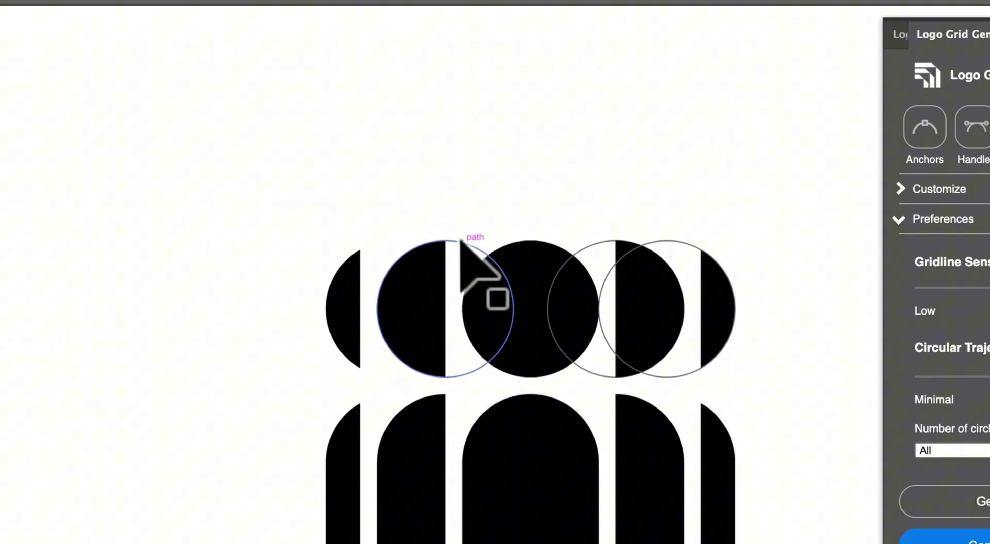
pyautogui.moveTo(471, 247); pyautogui.dragTo(409, 245)
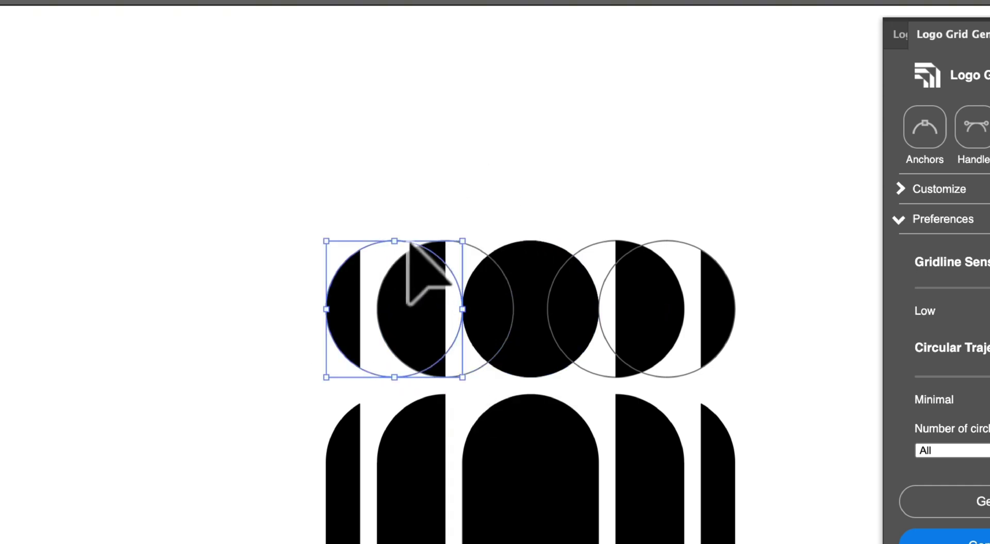
pyautogui.click(448, 212)
pyautogui.click(396, 376)
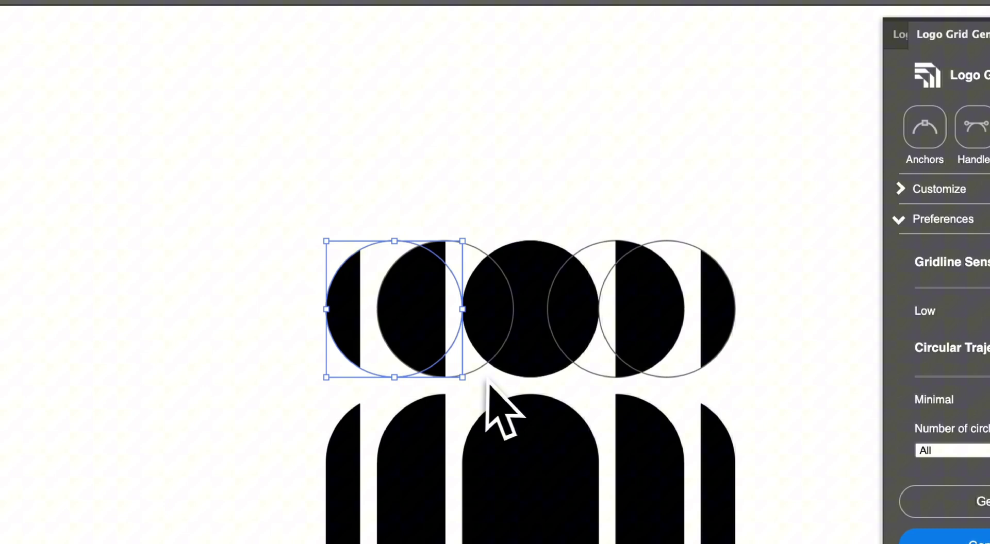
pyautogui.keyDown('shift'); pyautogui.click(476, 370); pyautogui.keyUp('shift')
pyautogui.keyDown('shift'); pyautogui.click(579, 368); pyautogui.keyUp('shift')
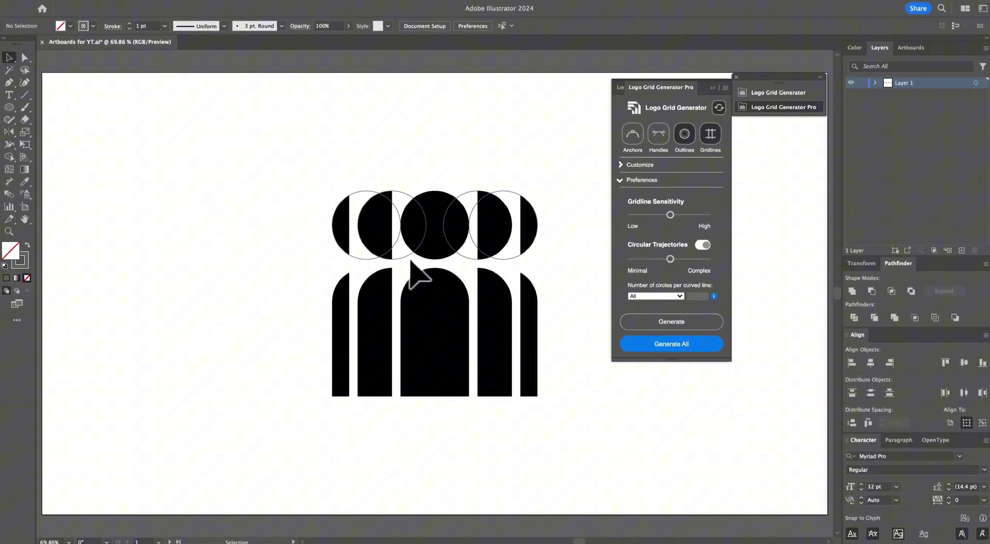
# Step: Duplicate the inner left circle outline straight down onto the rounded top of the column beneath it
pyautogui.click(407, 256)
pyautogui.moveTo(407, 256); pyautogui.dragTo(408, 333)
pyautogui.click(451, 178)
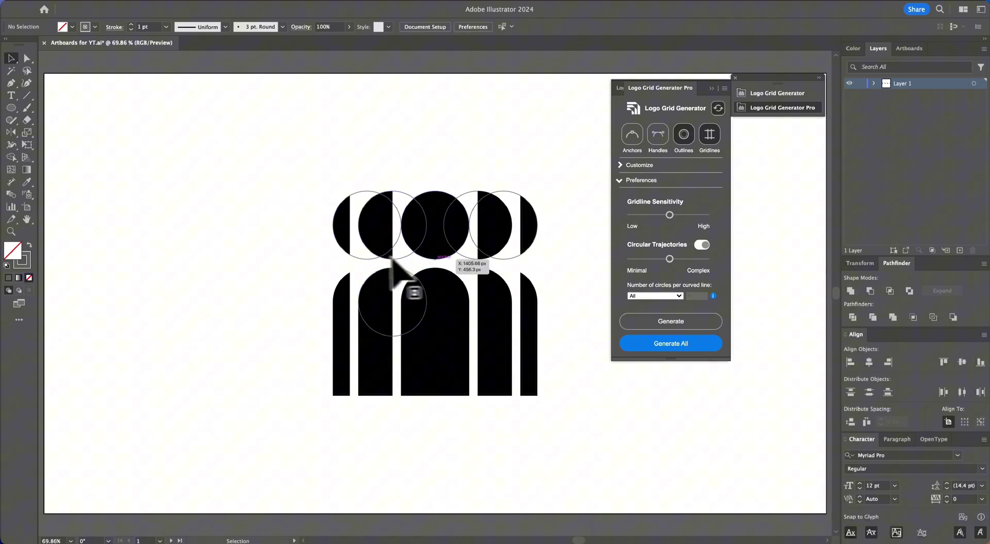
# Step: On the next artboard, draw a circle over the upper-left block's rounded corner and fit it to the block's right and bottom edges
pyautogui.moveTo(432, 263); pyautogui.dragTo(369, 261)
pyautogui.moveTo(528, 249); pyautogui.dragTo(494, 250)
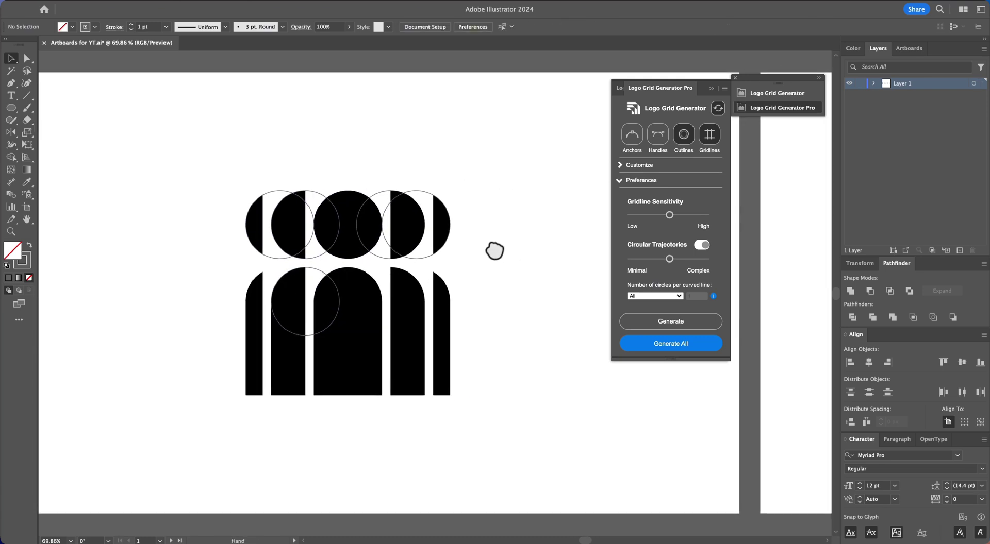
pyautogui.hscroll(20, 466, 277)
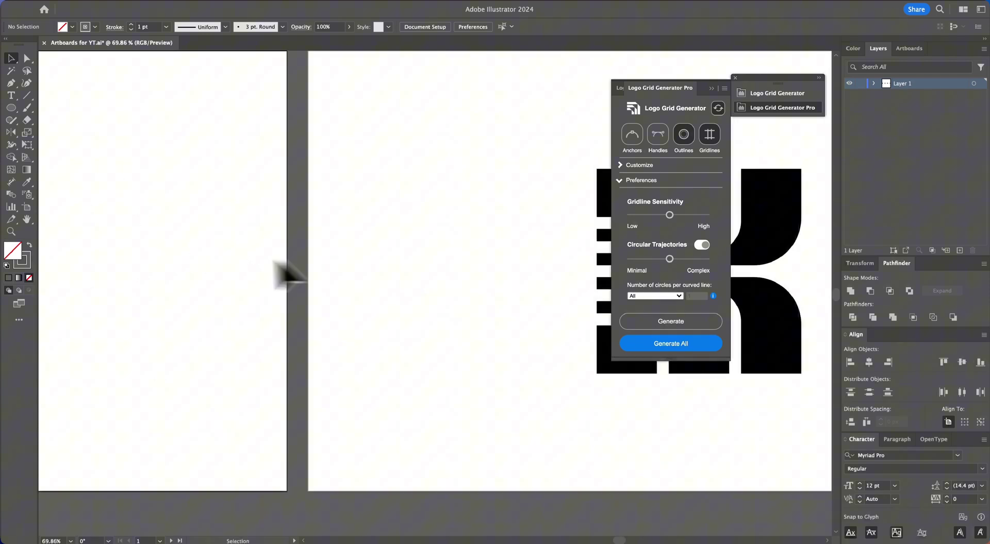
pyautogui.press('super+0')
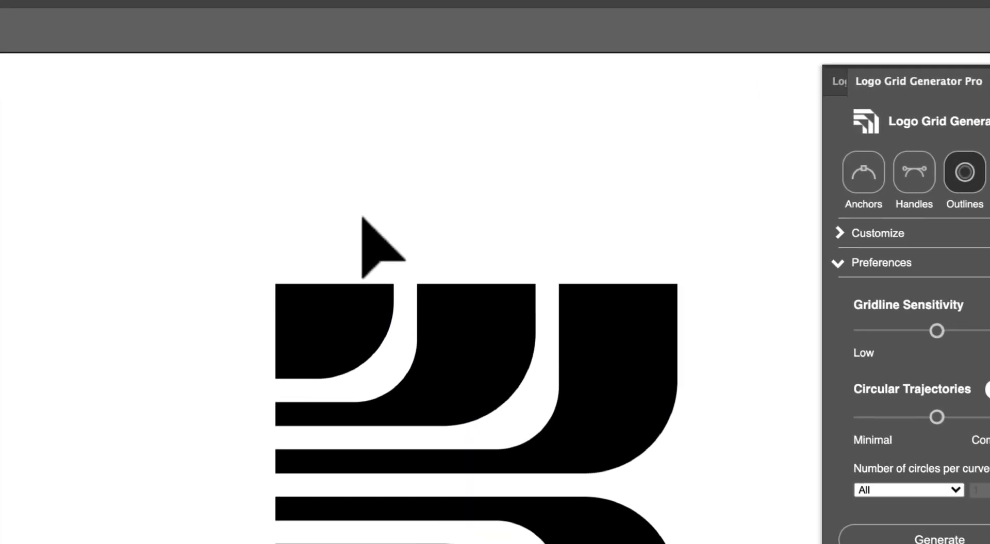
pyautogui.press('l')
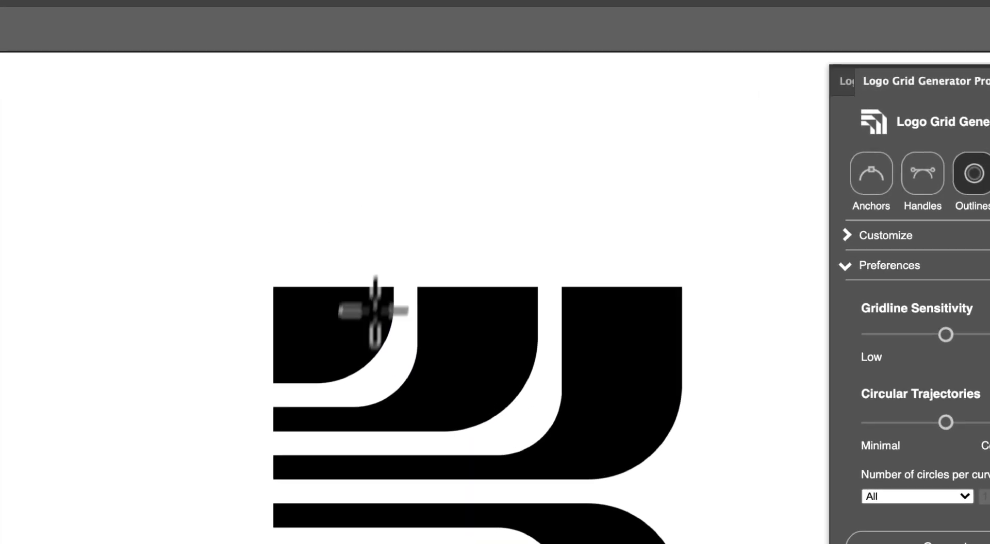
pyautogui.moveTo(264, 227)
pyautogui.mouseDown()
pyautogui.moveTo(388, 397)
pyautogui.moveTo(439, 403)
pyautogui.mouseUp()
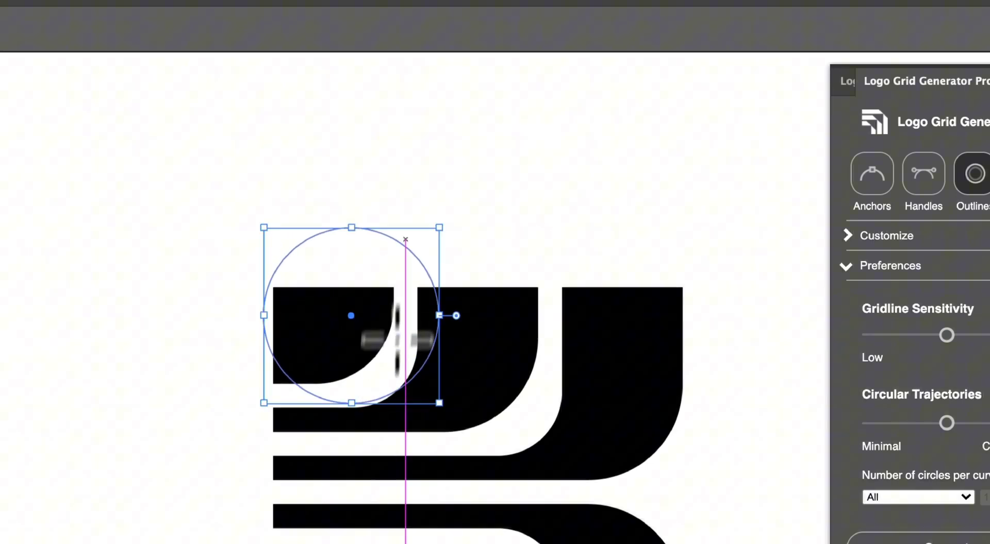
pyautogui.moveTo(397, 242); pyautogui.dragTo(397, 221)
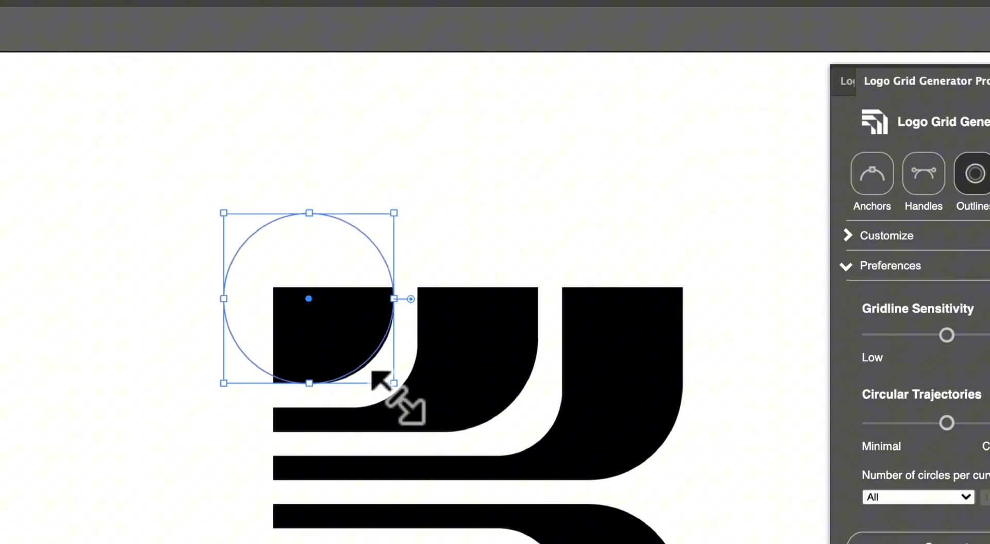
# Step: Try to reshape the circle's lower-right curve to follow the block's rounded corner, and undo the reshaping
pyautogui.scroll(3, 393, 384)
pyautogui.press('a')
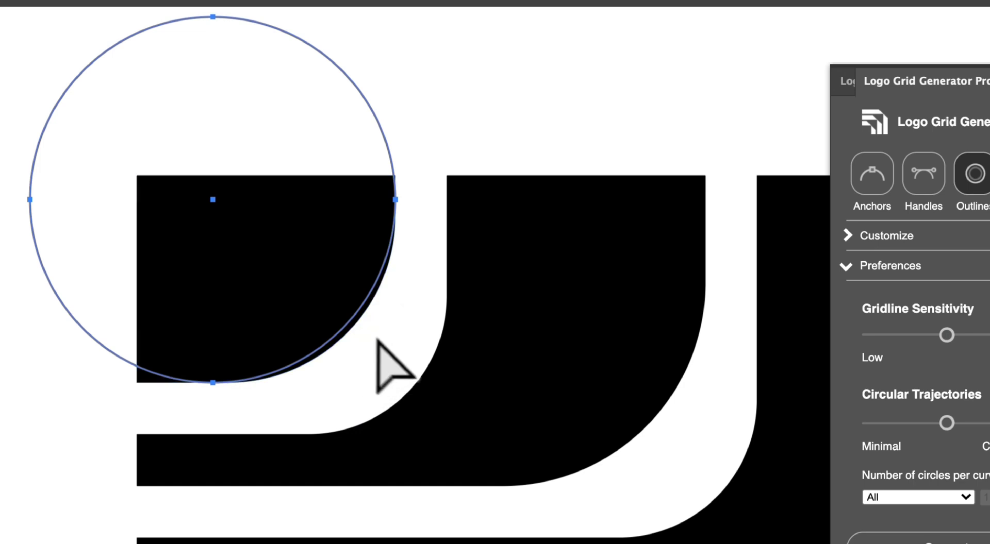
pyautogui.click(376, 342)
pyautogui.moveTo(340, 323); pyautogui.dragTo(352, 338)
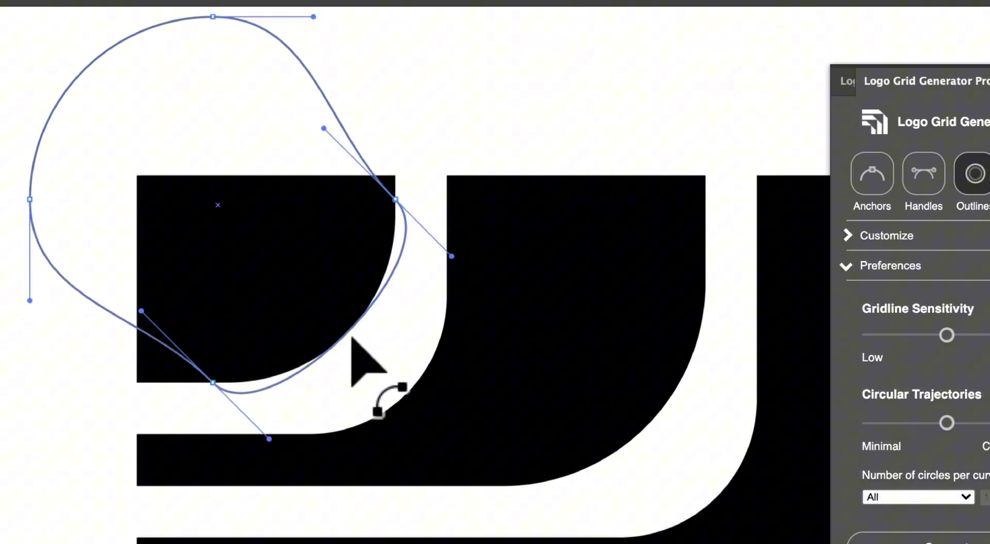
pyautogui.hotkey('ctrl', 'z')
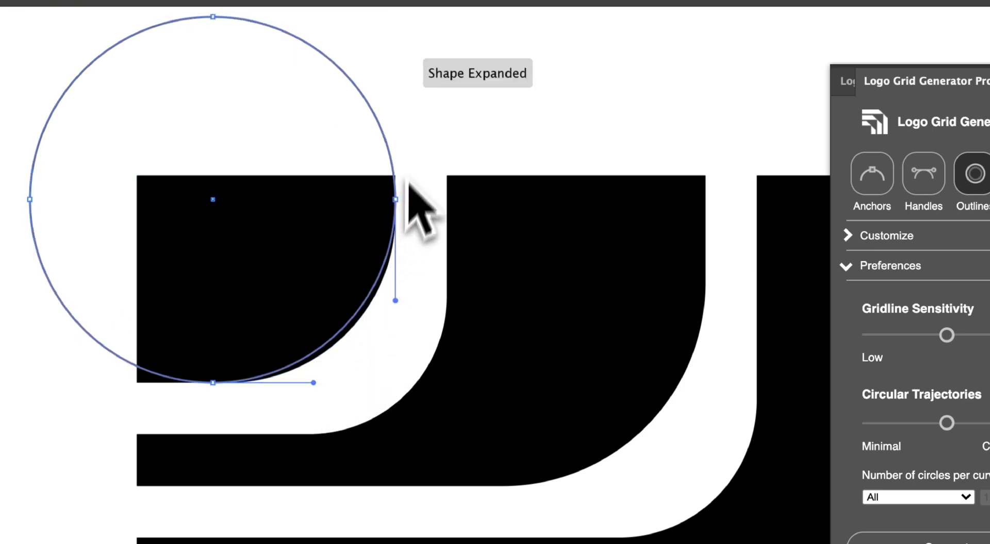
# Step: Select the striped logo and generate its outlines, gridlines and circular trajectories
pyautogui.press('super+minus')
pyautogui.press('super+minus')
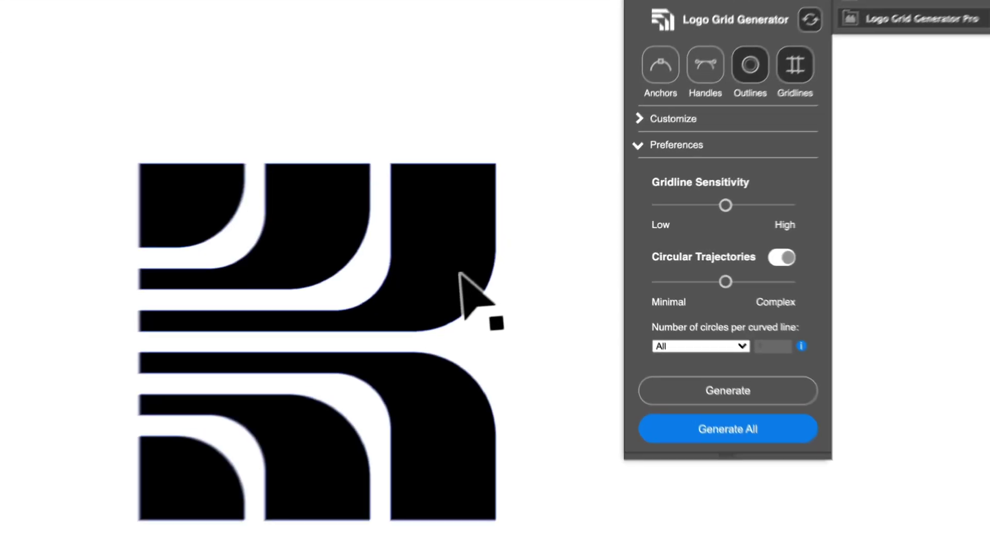
pyautogui.click(529, 253)
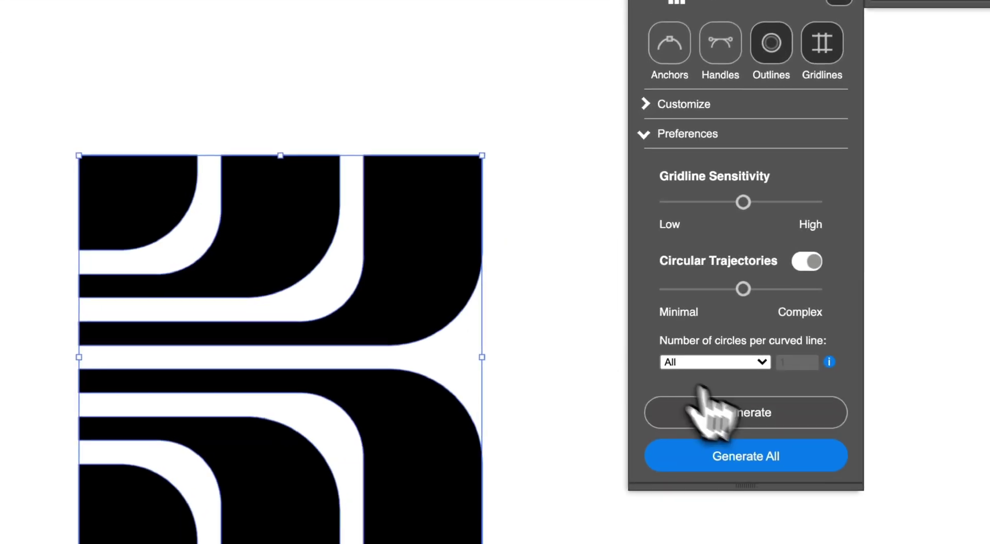
pyautogui.click(742, 419)
pyautogui.scroll(3, 330, 216)
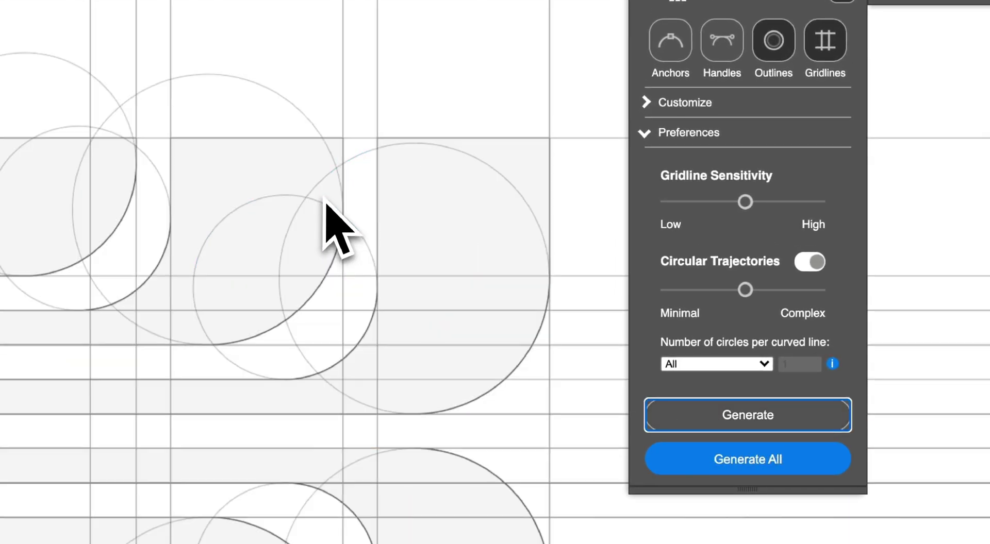
pyautogui.scroll(3, 322, 199)
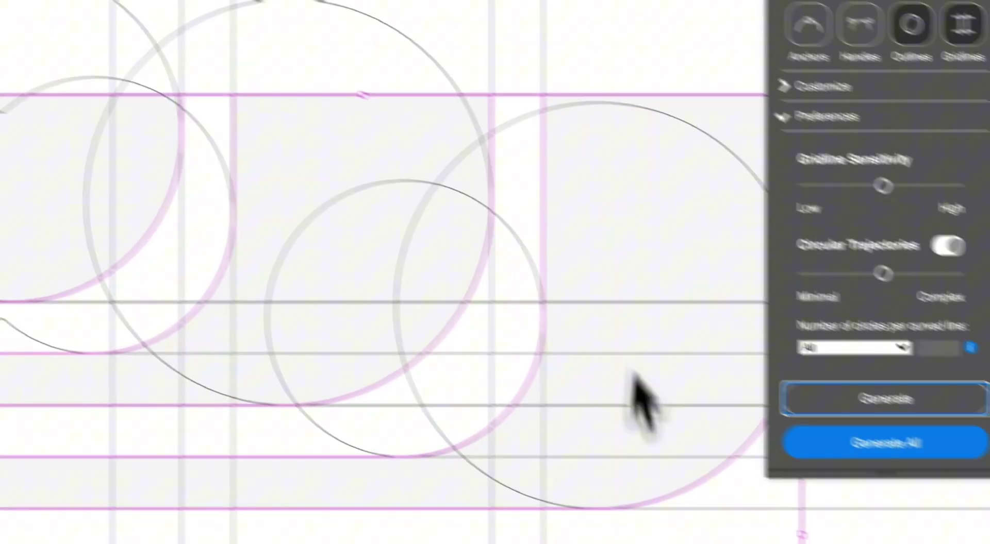
pyautogui.scroll(-8, 577, 342)
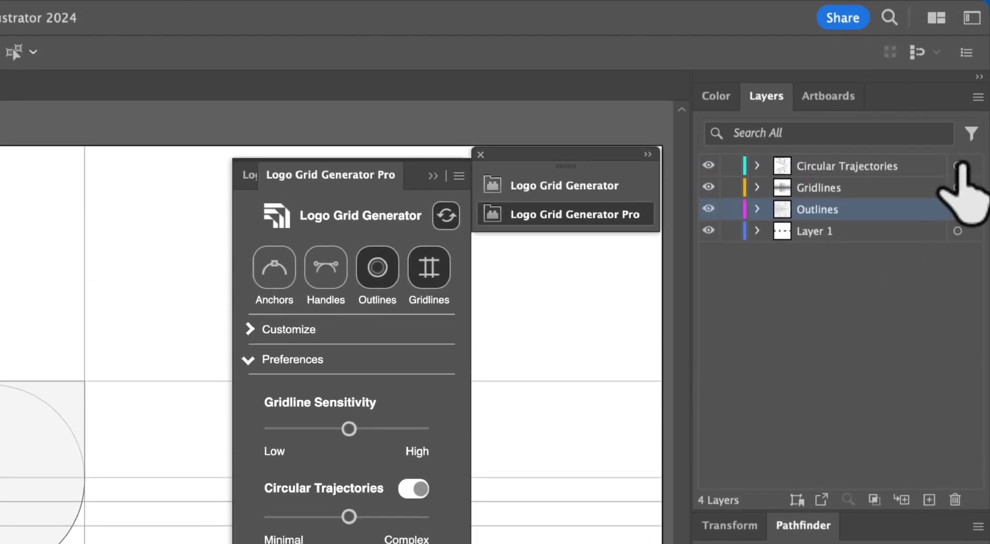
# Step: Set the stroke weight of everything on the Circular Trajectories layer to 3 pt
pyautogui.click(957, 70)
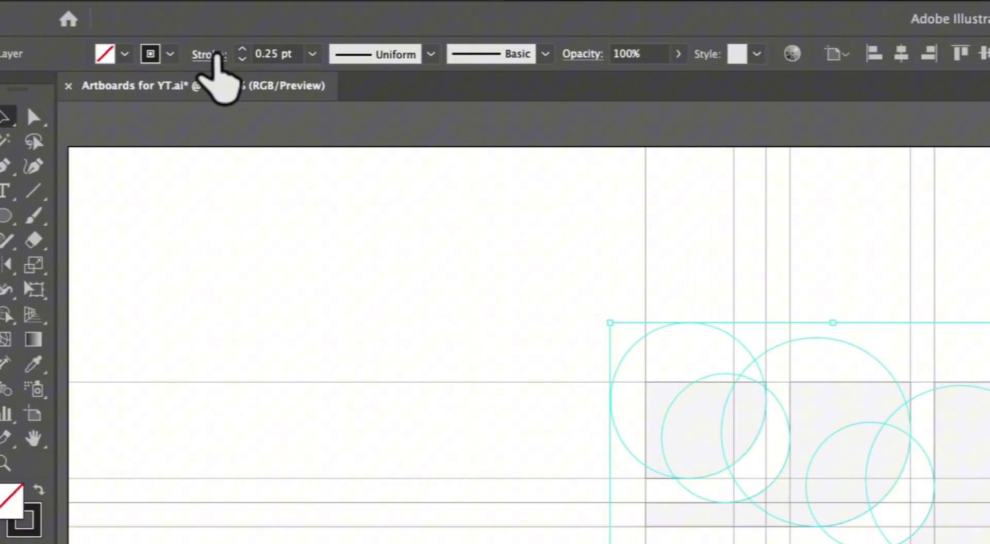
pyautogui.click(209, 57)
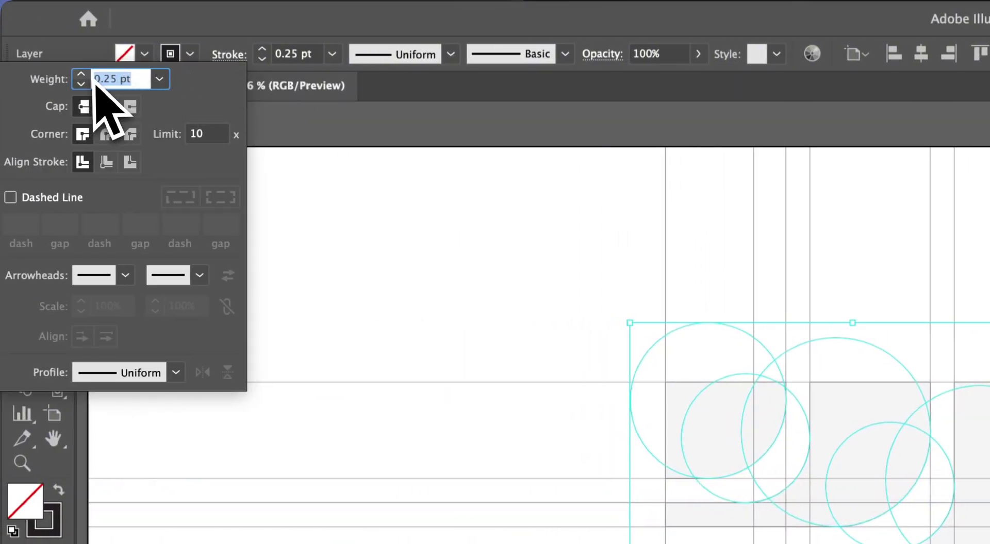
pyautogui.click(81, 75)
pyautogui.click(81, 75)
pyautogui.click(81, 75)
pyautogui.click(81, 75)
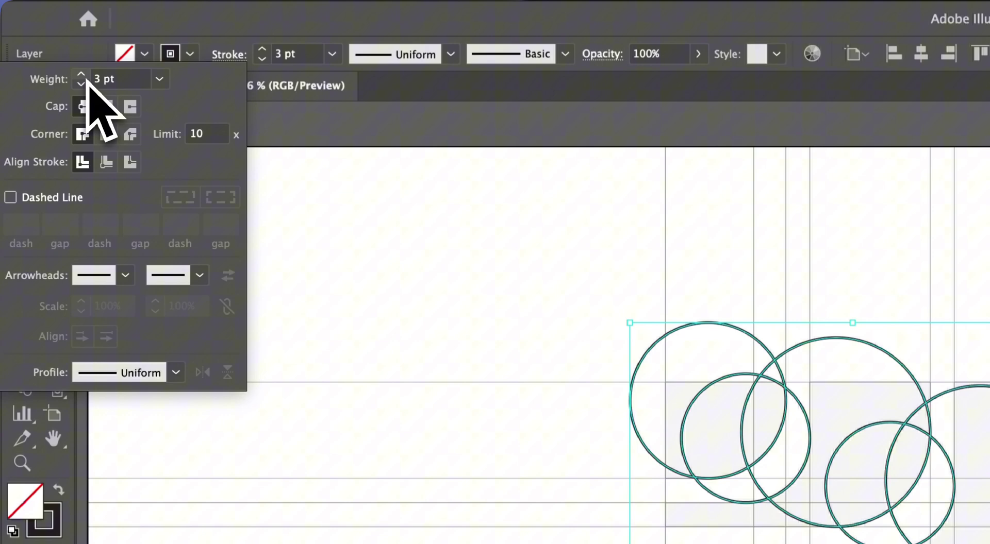
# Step: Make the strokes on the Circular Trajectories layer dashed with a 12 pt dash, and deselect the circles
pyautogui.click(10, 197)
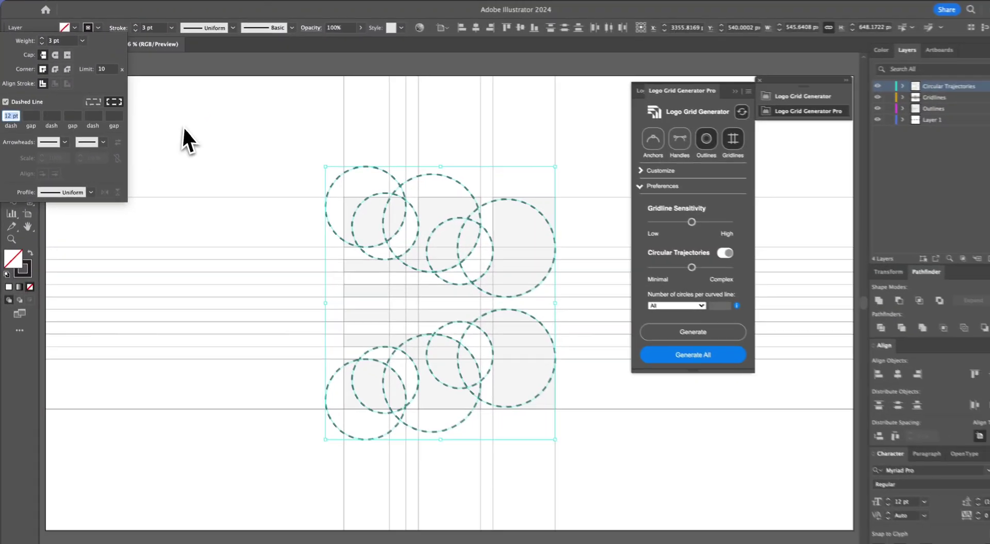
pyautogui.click(187, 132)
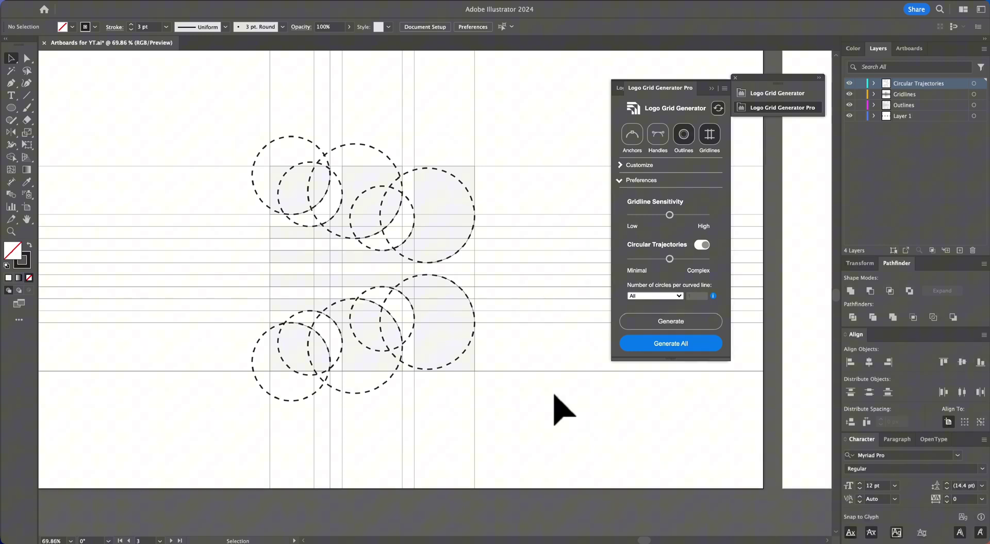
# Step: Go to the artboard with the hexagonal logo and undo the stroke styling of the generated circles
pyautogui.hotkey('shift', 'pagedown')
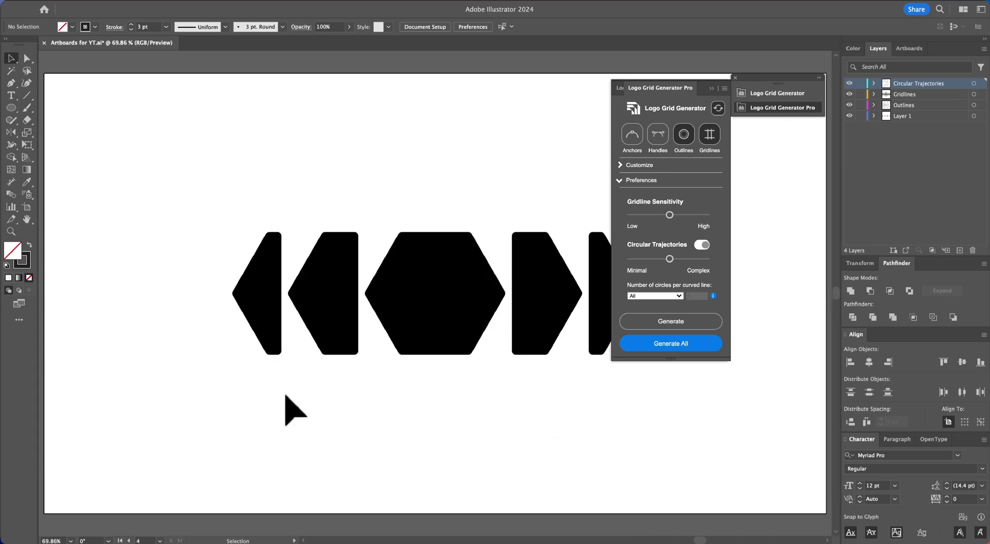
pyautogui.press('super+z')
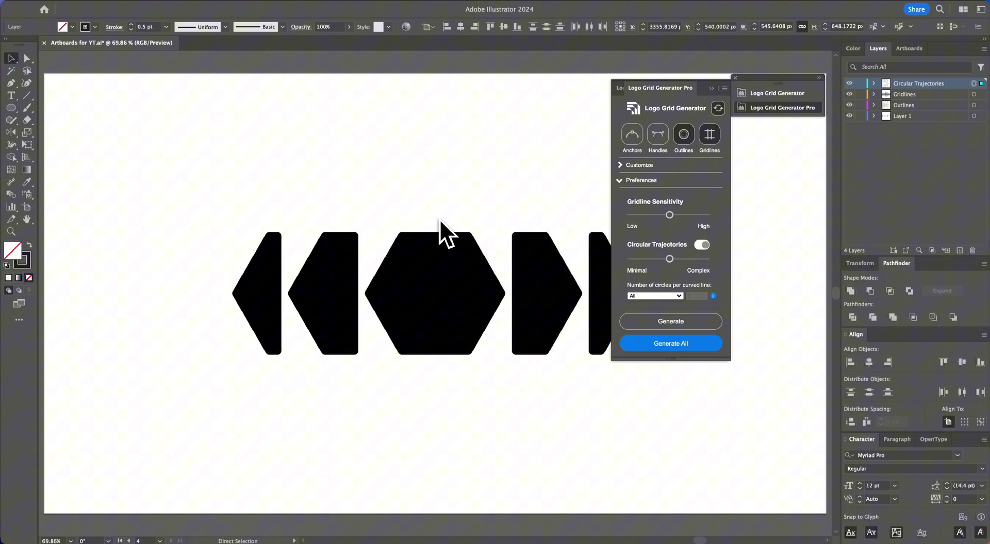
pyautogui.press('super+z')
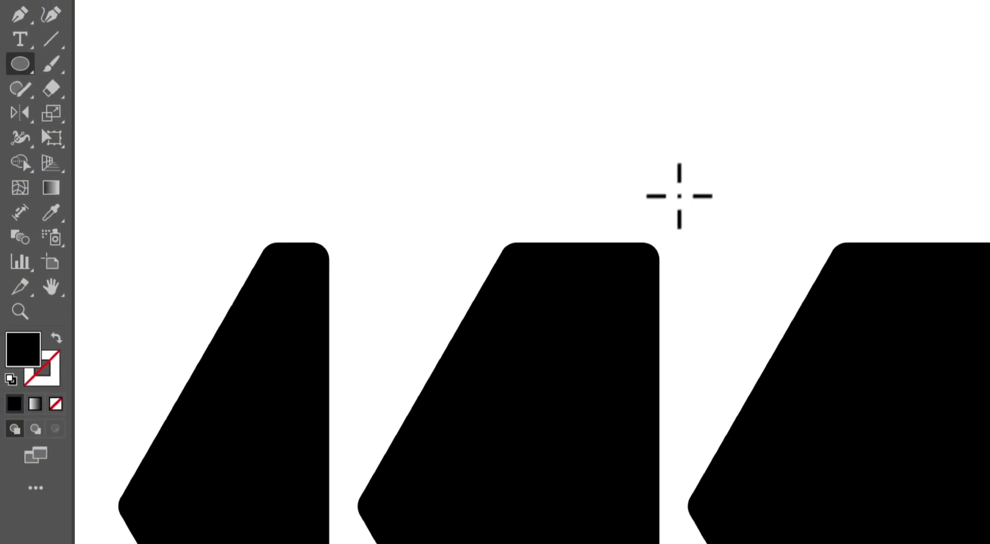
# Step: Draw a small circle at the second block's upper-right rounded corner and give it a lime-green stroke with no fill
pyautogui.moveTo(649, 250); pyautogui.dragTo(678, 312)
pyautogui.click(59, 340)
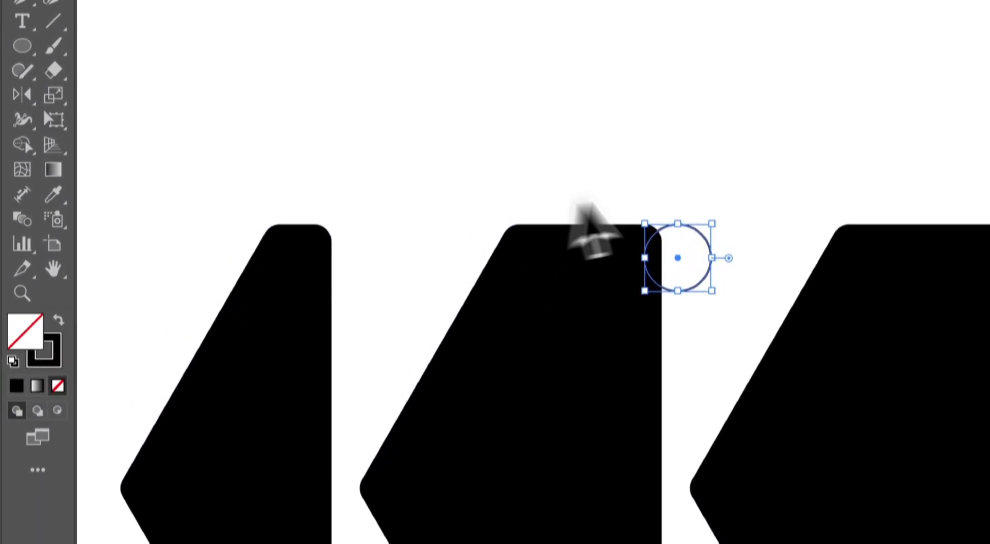
pyautogui.click(18, 303)
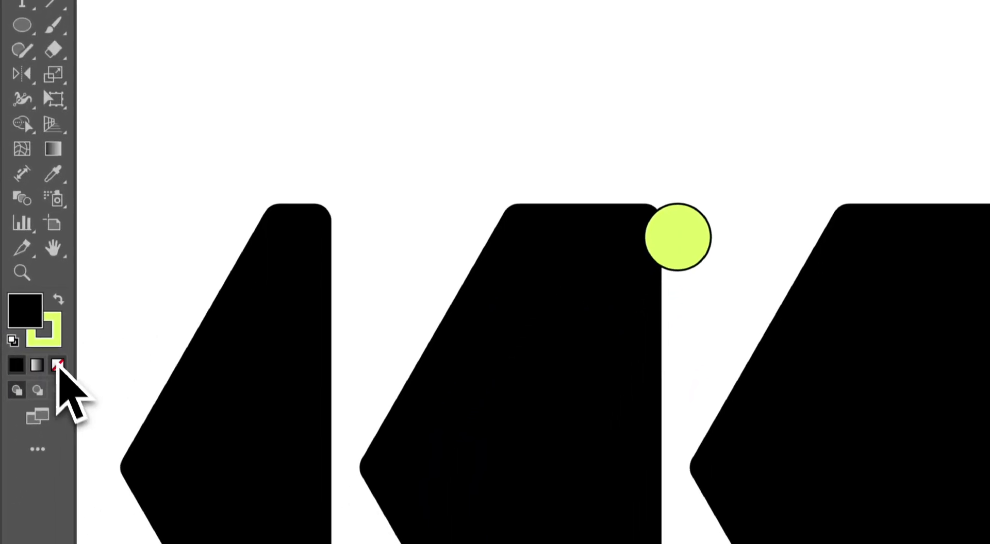
pyautogui.click(56, 368)
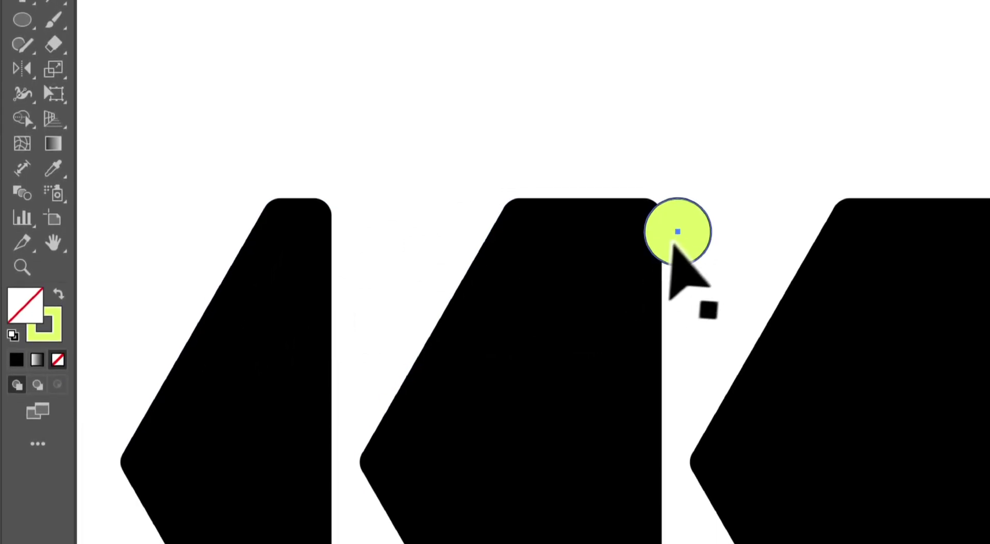
pyautogui.click(670, 244)
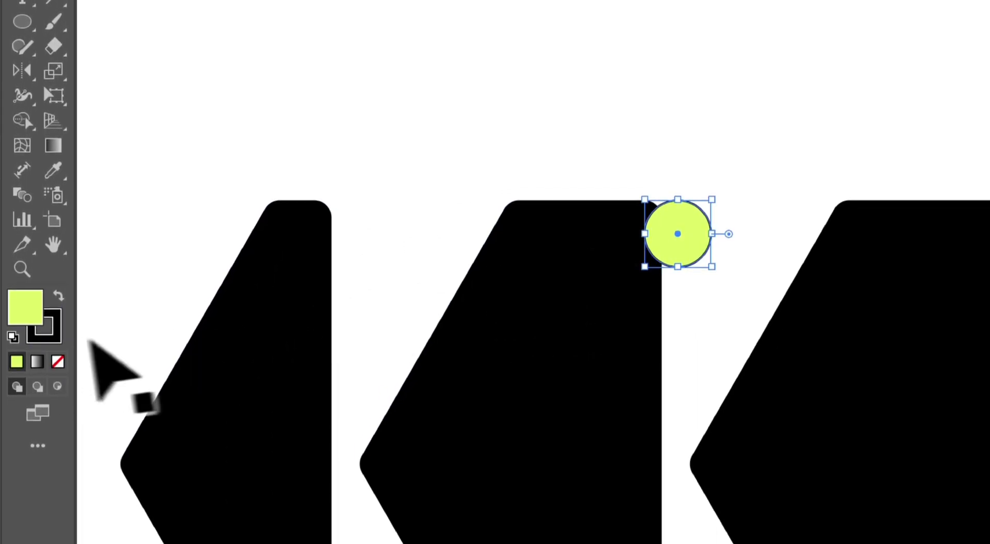
pyautogui.click(56, 362)
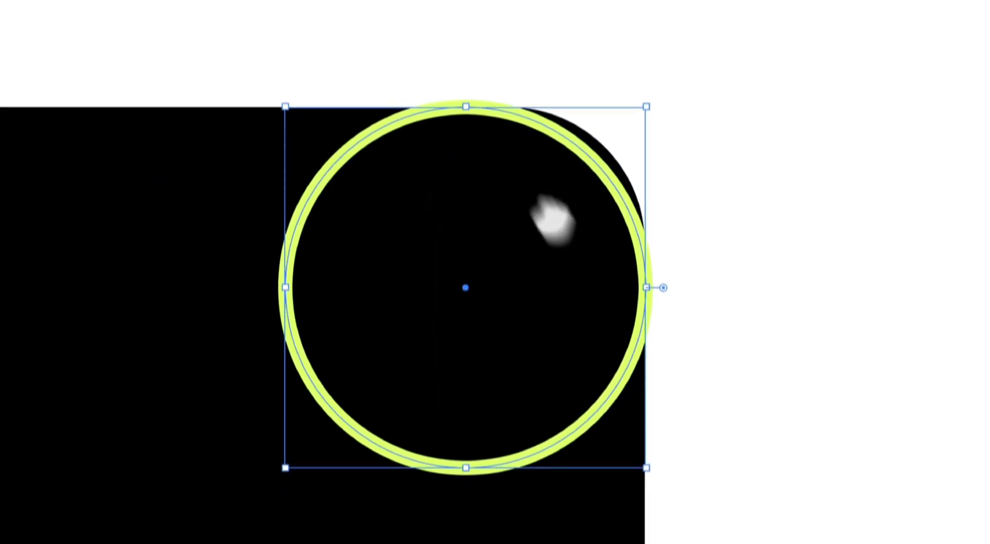
# Step: Align the circle with the block's top and right edges and shrink it to about 19.8 px to match the rounded corner
pyautogui.moveTo(478, 98)
pyautogui.mouseDown()
pyautogui.moveTo(475, 117)
pyautogui.moveTo(479, 99)
pyautogui.mouseUp()
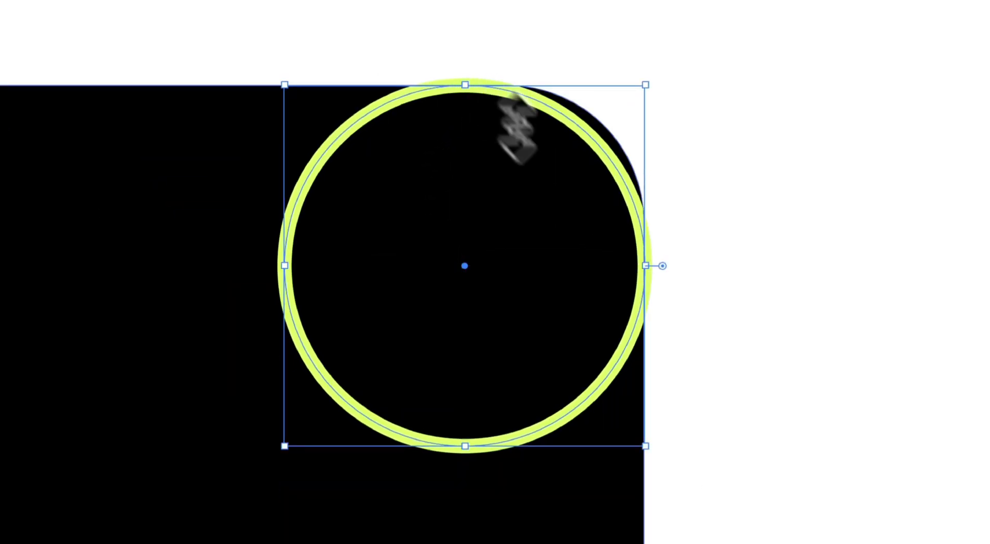
pyautogui.moveTo(295, 463); pyautogui.dragTo(367, 371)
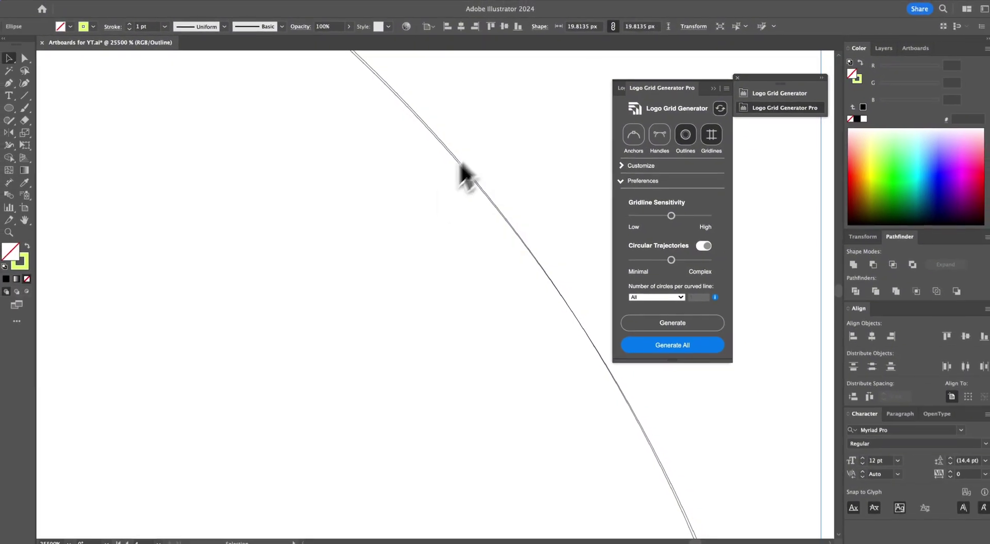
pyautogui.scroll(-5, 405, 247)
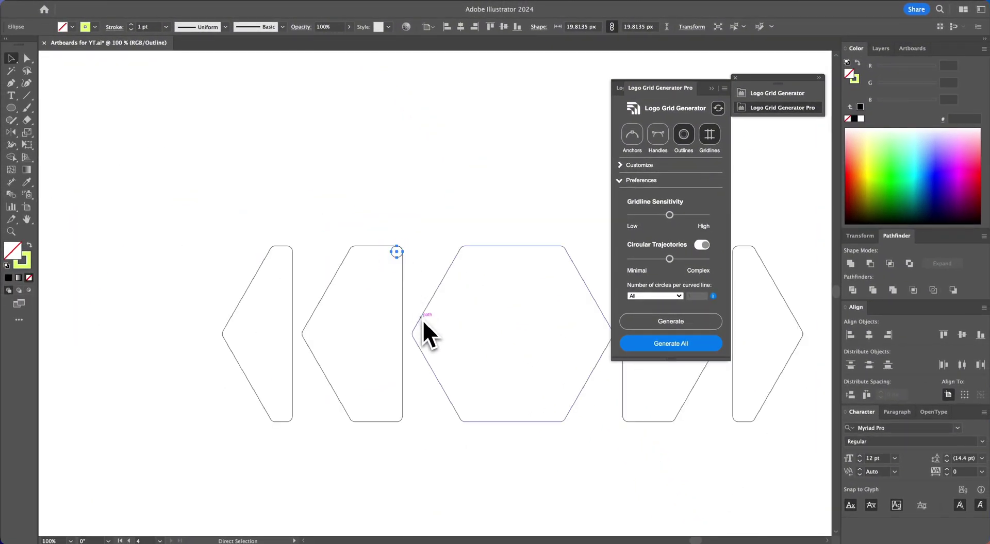
pyautogui.scroll(-2, 422, 320)
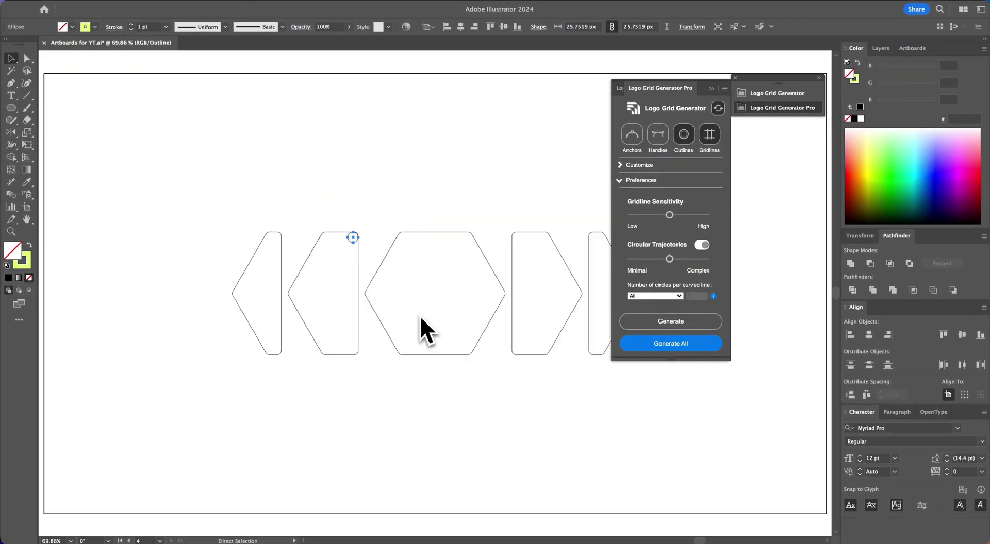
# Step: Delete the hand-drawn circle, and generate outlines, gridlines and circular trajectories for the hexagonal logo
pyautogui.press('super+y')
pyautogui.press('Delete')
pyautogui.click(415, 255)
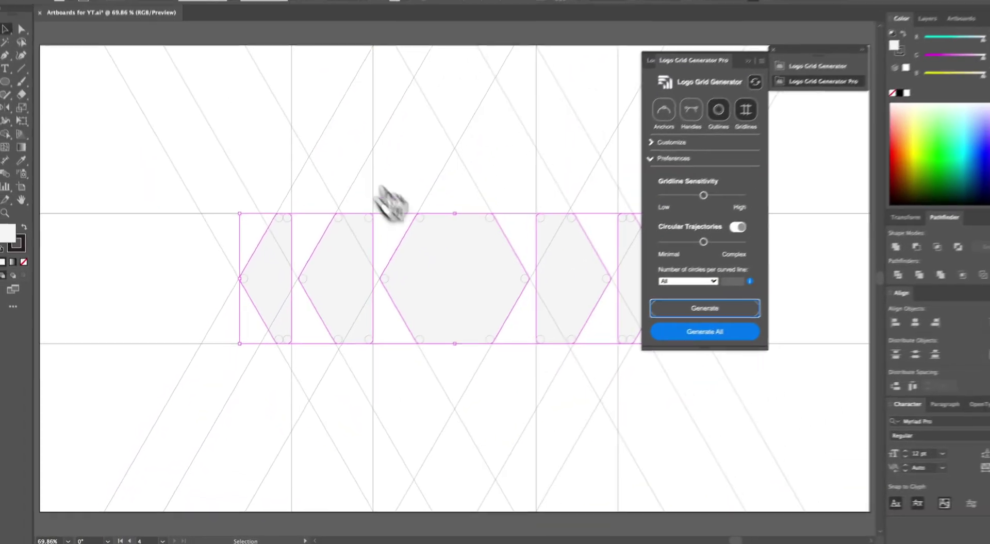
# Step: Examine how closely the generated circle follows the second block's upper-right rounded corner, in both preview and outline display
pyautogui.scroll(3, 330, 272)
pyautogui.scroll(1, 220, 124)
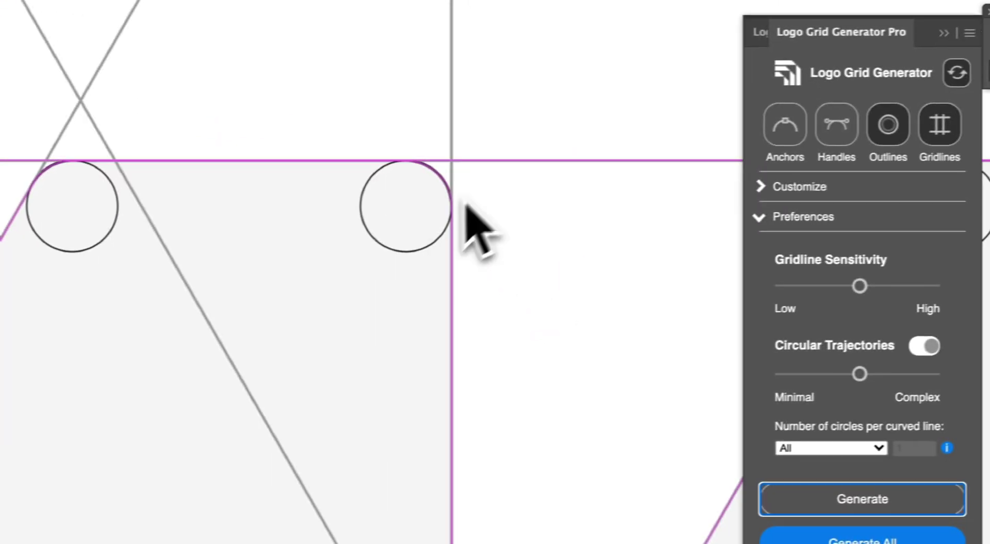
pyautogui.scroll(4, 428, 189)
pyautogui.scroll(4, 502, 147)
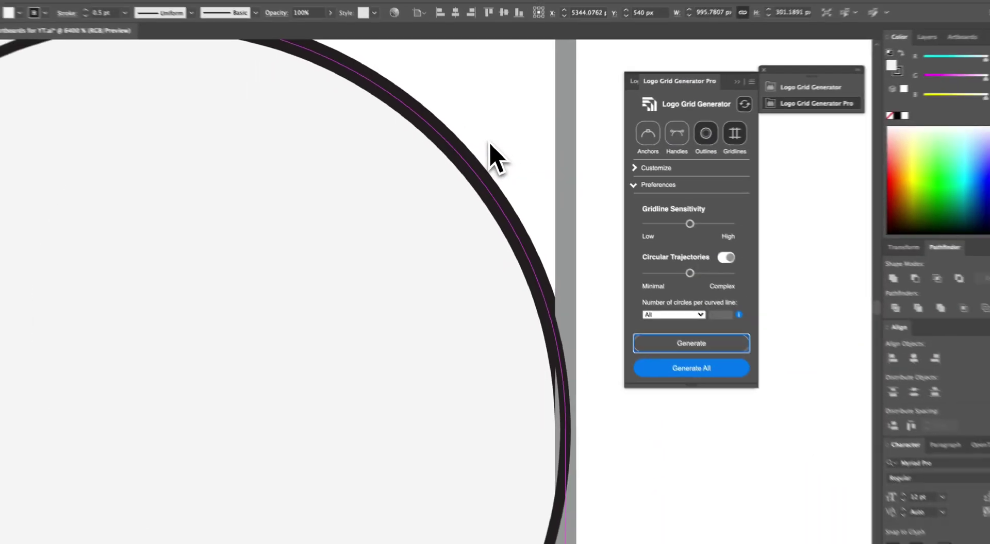
pyautogui.press('super+y')
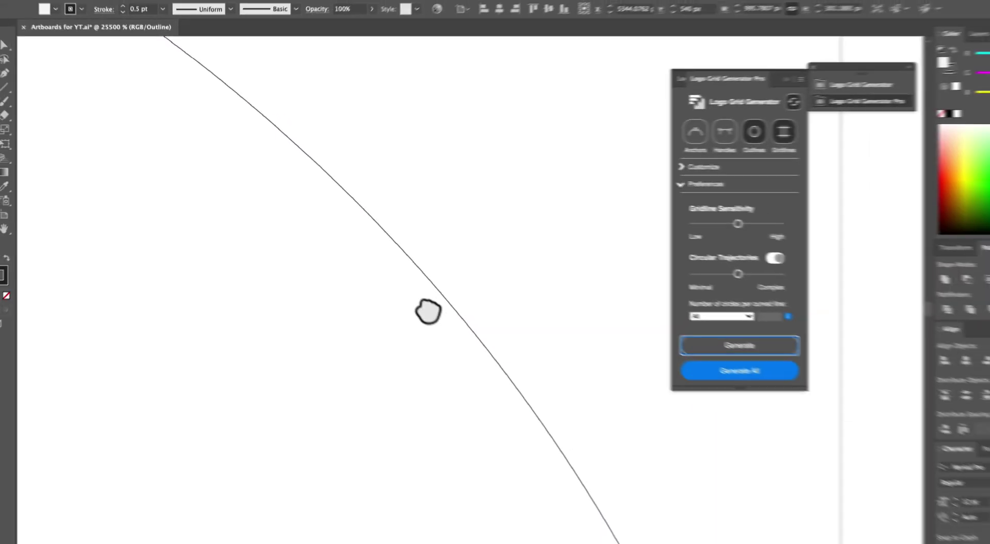
pyautogui.press('super+y')
pyautogui.scroll(3, 587, 391)
pyautogui.press('super+0')
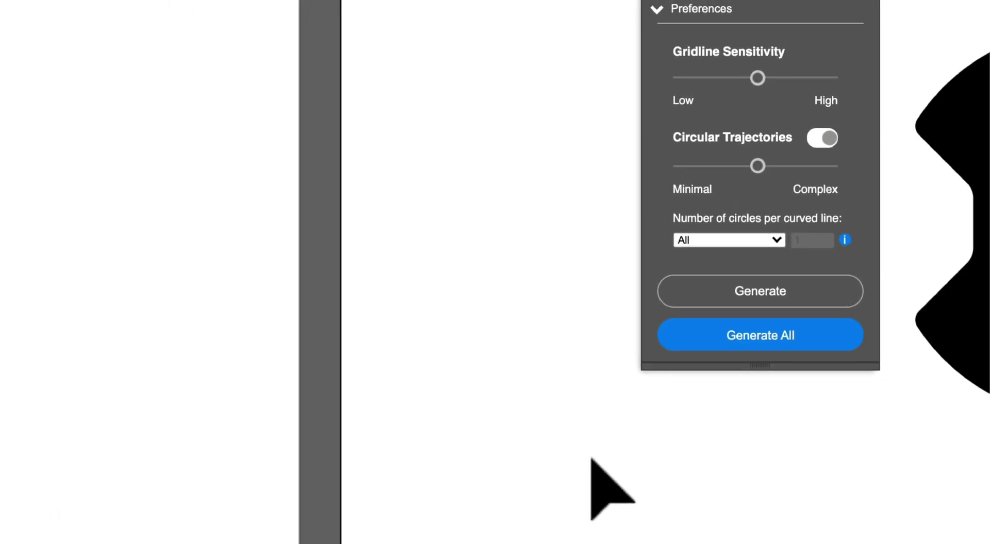
# Step: On the round hourglass logo's artboard, select the logo and generate its outlines, gridlines and circular trajectories
pyautogui.press('super+0')
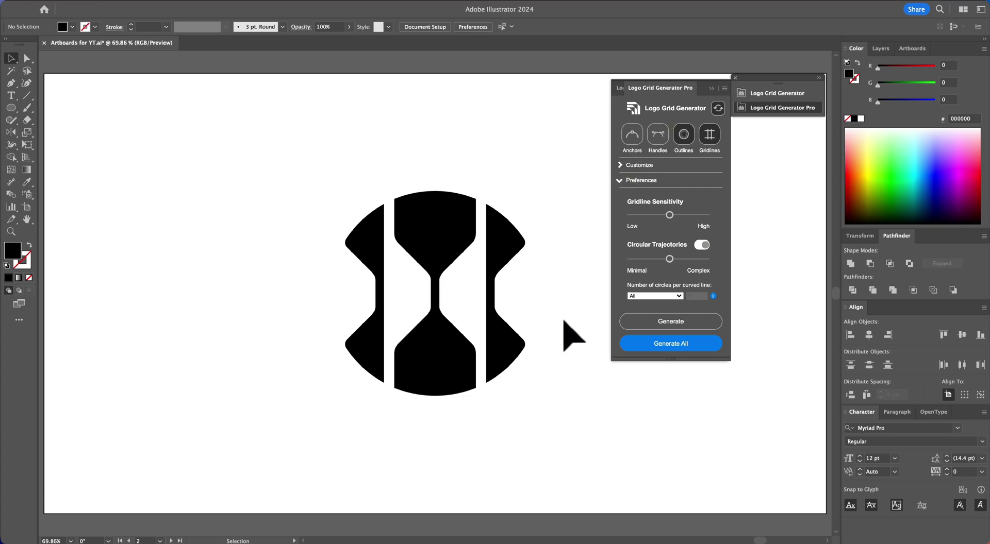
pyautogui.click(461, 255)
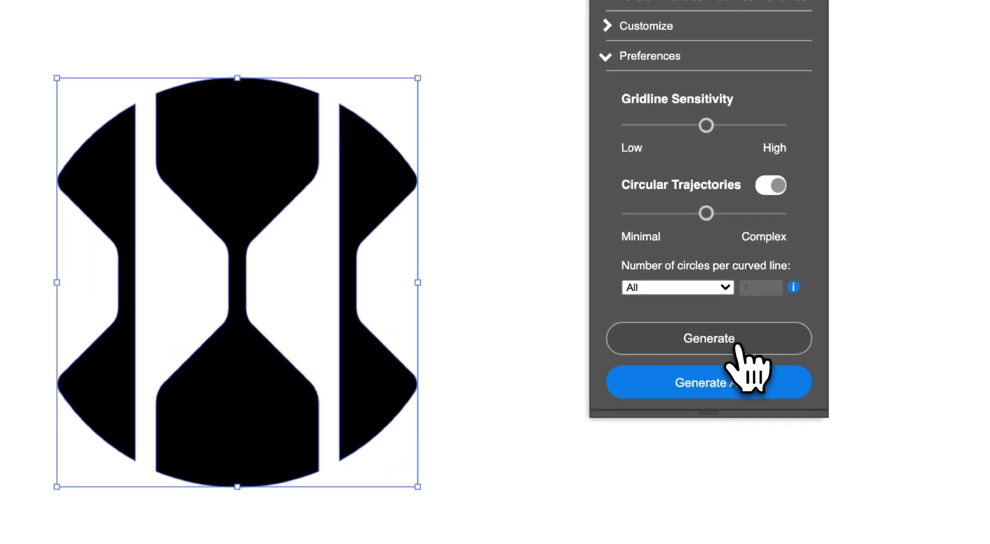
pyautogui.click(737, 344)
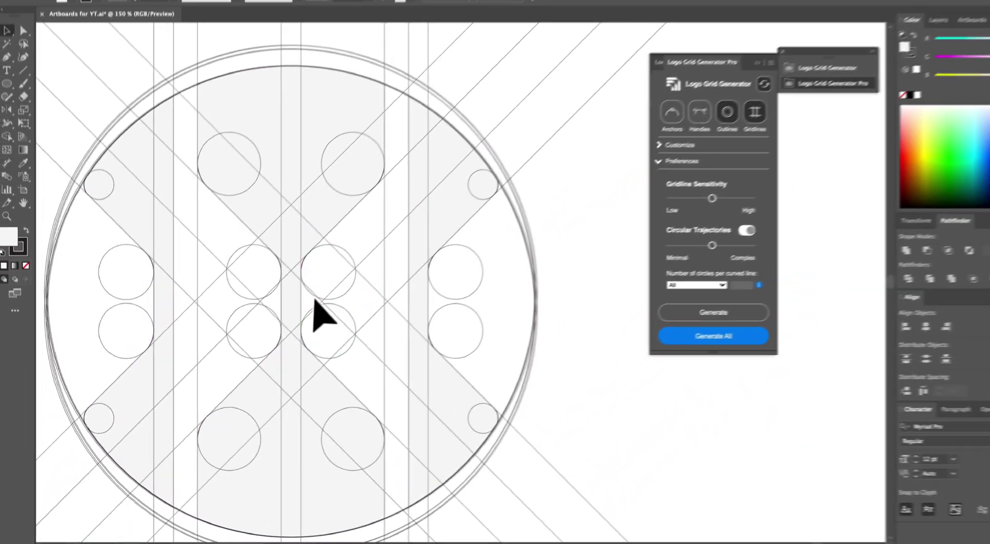
# Step: Check the large outer circles against the round logo's curved edges, and undo the generated grid
pyautogui.scroll(3, 466, 205)
pyautogui.scroll(-2, 371, 416)
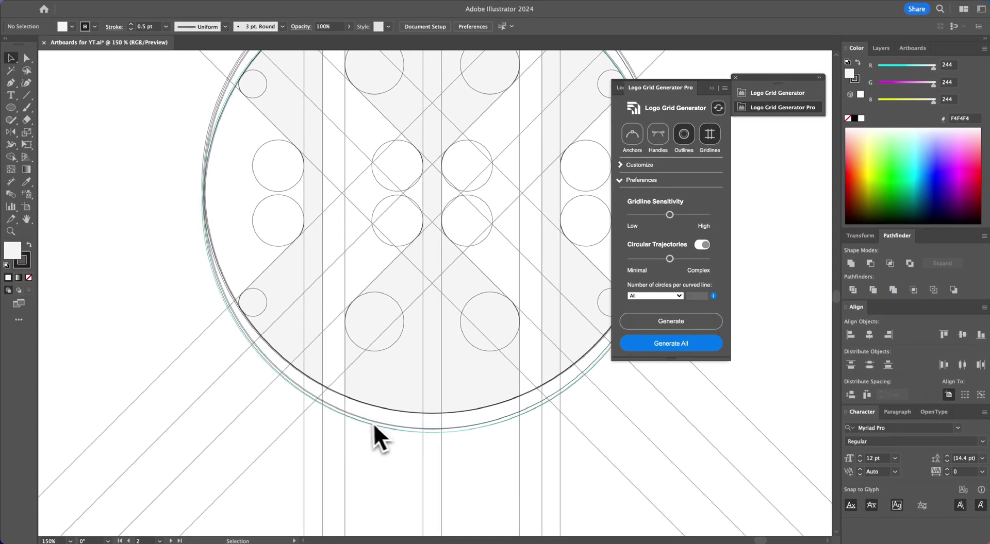
pyautogui.scroll(-2, 419, 439)
pyautogui.moveTo(420, 442); pyautogui.dragTo(377, 475)
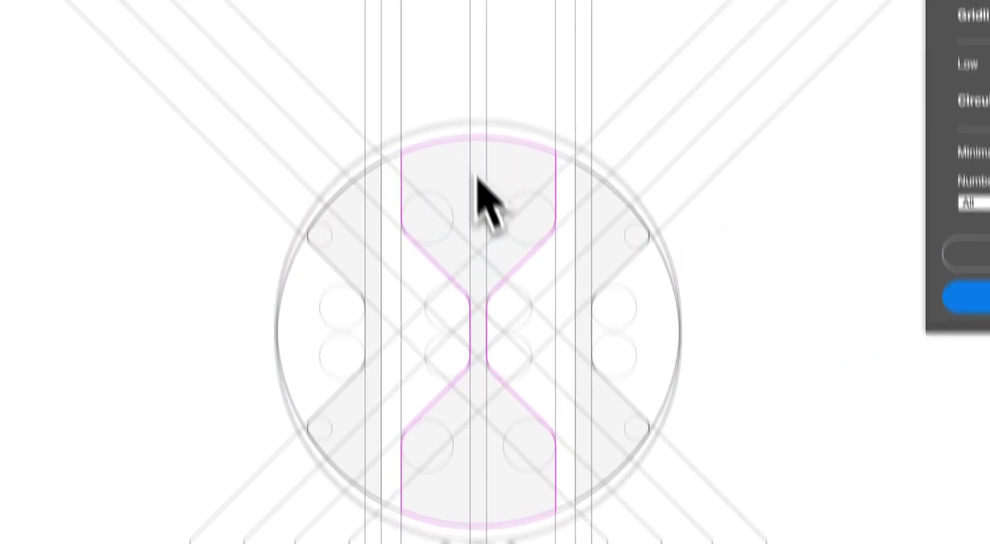
pyautogui.scroll(2, 515, 309)
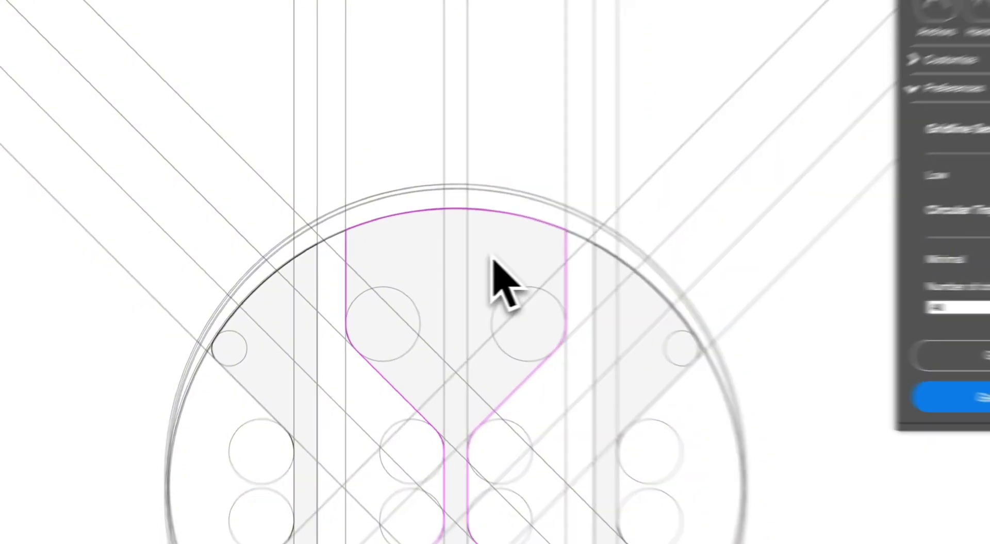
pyautogui.press('super+z')
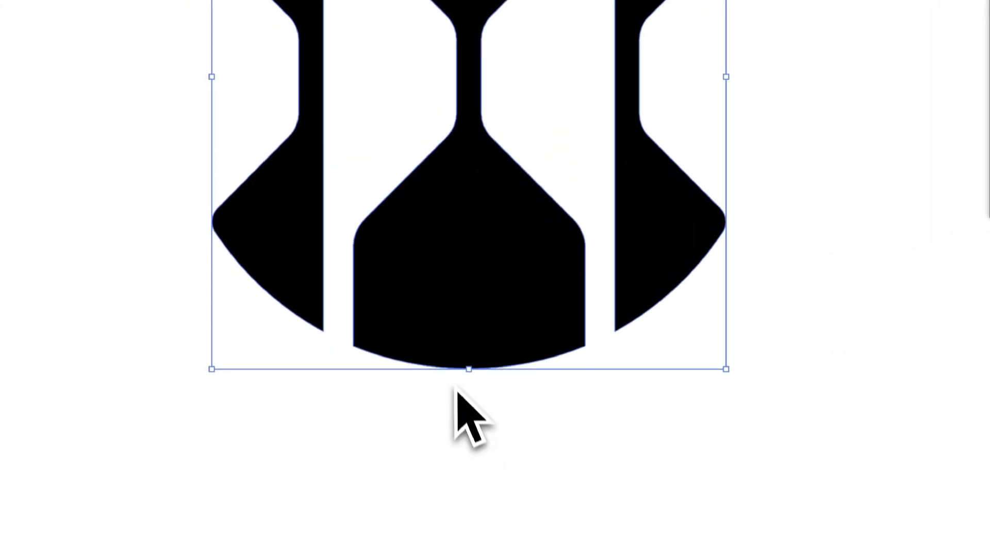
# Step: Try squashing the round logo vertically, and undo the distortion
pyautogui.moveTo(343, 71); pyautogui.dragTo(348, 253)
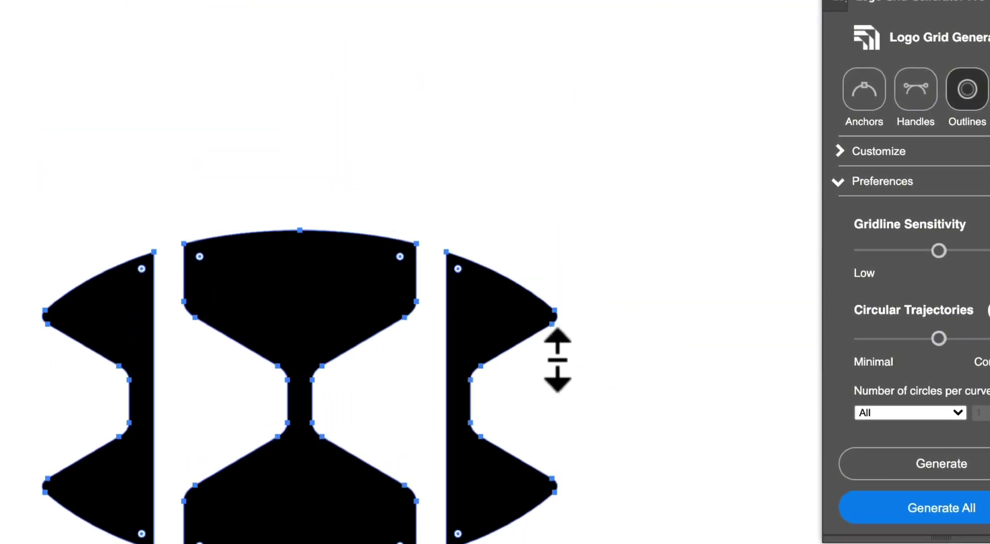
pyautogui.press('super+z')
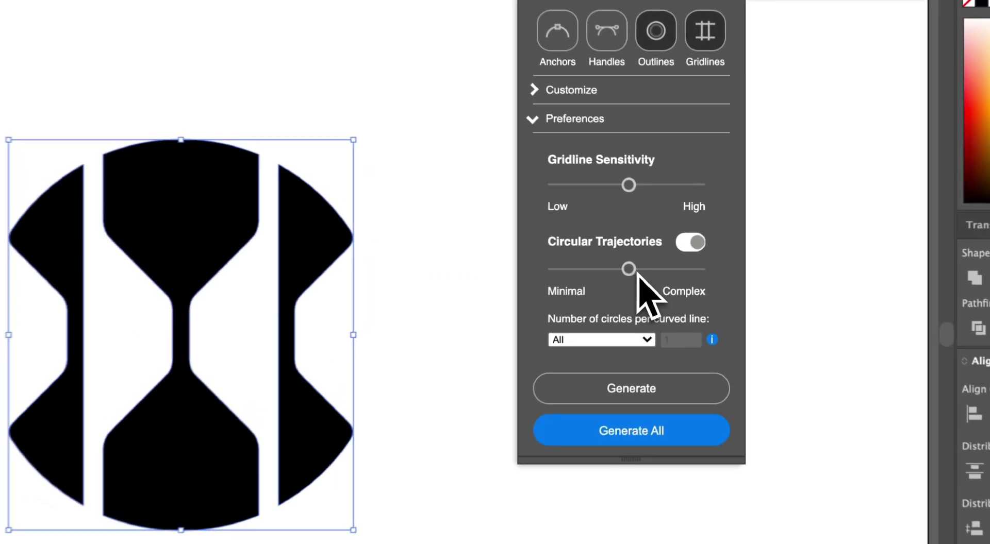
# Step: Generate the round logo's grid with Circular Trajectories at the Complex end, check the circles, and undo the generation
pyautogui.moveTo(669, 259); pyautogui.dragTo(708, 259)
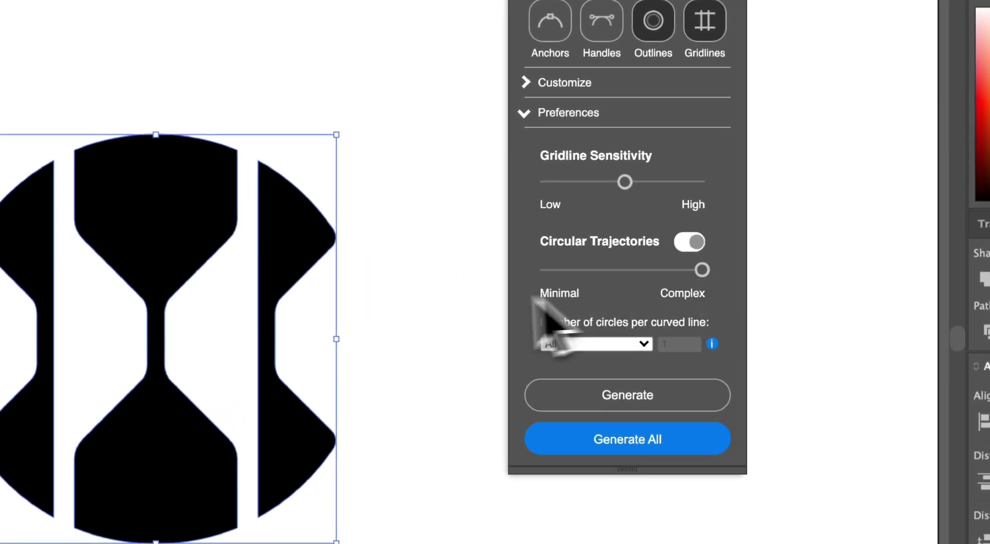
pyautogui.click(600, 401)
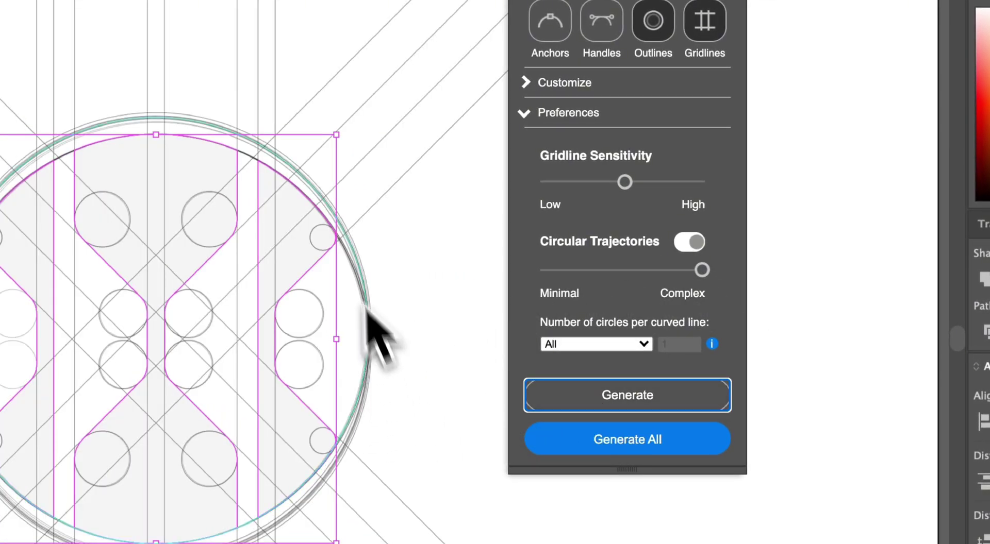
pyautogui.scroll(5, 278, 150)
pyautogui.press('a')
pyautogui.hotkey('ctrl', 'z')
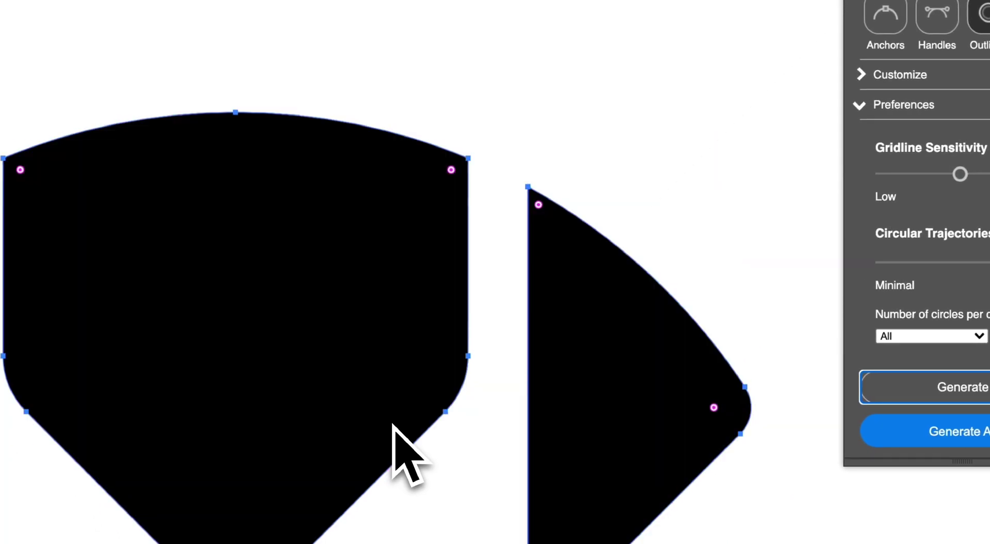
# Step: Set Circular Trajectories to the Minimal end, select the round logo and generate its grid
pyautogui.press('v')
pyautogui.click(617, 456)
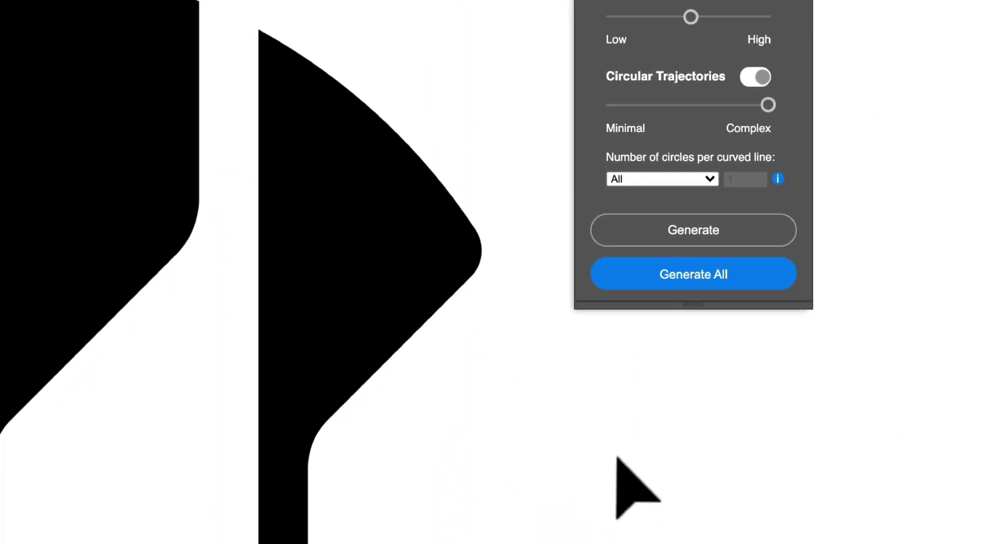
pyautogui.hotkey('ctrl', '0')
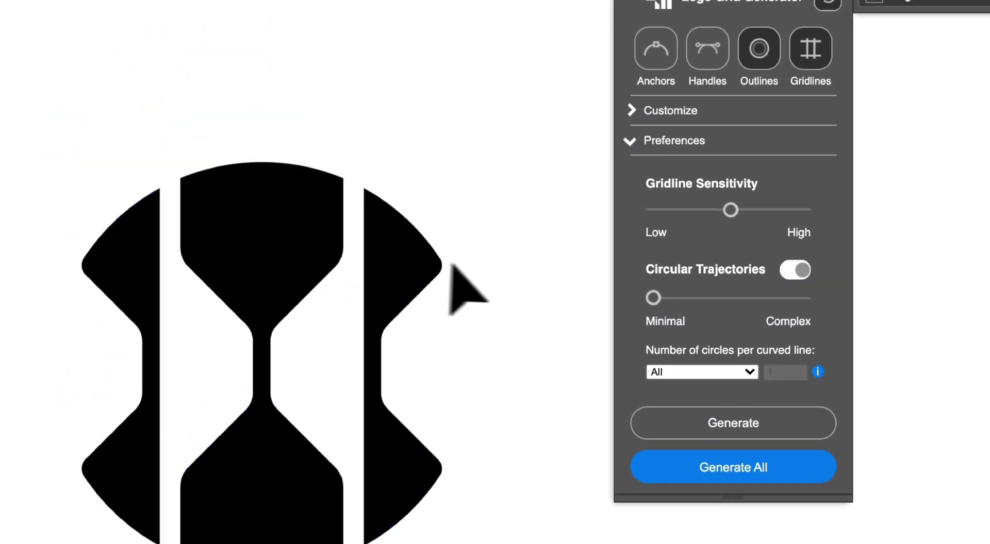
pyautogui.click(342, 260)
pyautogui.click(721, 424)
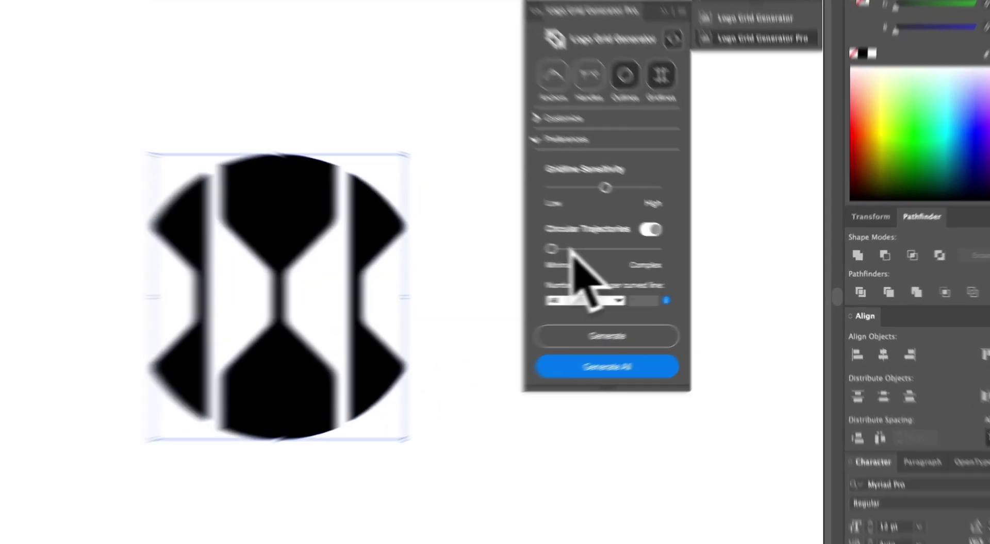
# Step: Try a Circular Trajectories level slightly above Minimal, and return it to the Minimal end
pyautogui.moveTo(629, 258); pyautogui.dragTo(653, 260)
pyautogui.moveTo(469, 233); pyautogui.dragTo(431, 233)
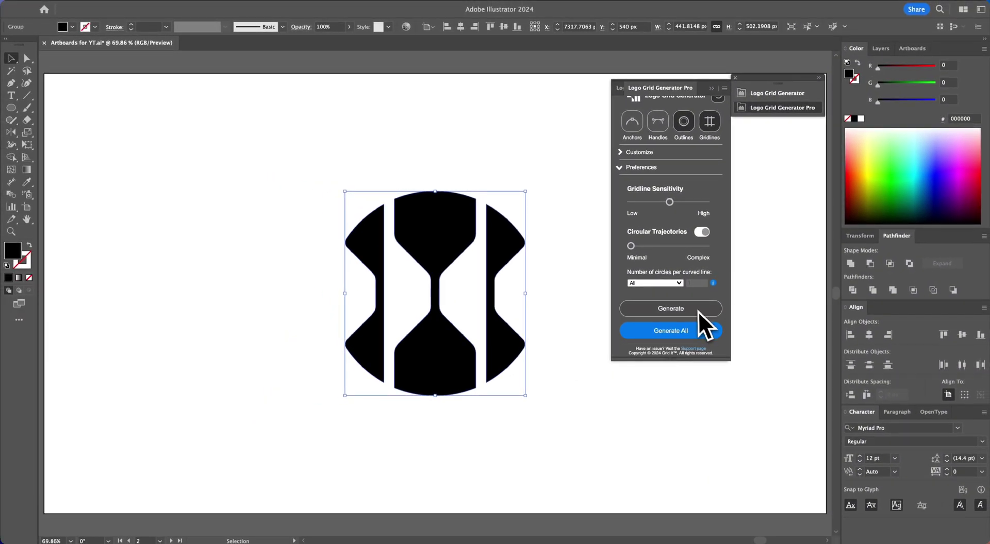
# Step: Read the help text on the number of circles per curved line and view the available circle-count options
pyautogui.scroll(-1, 700, 302)
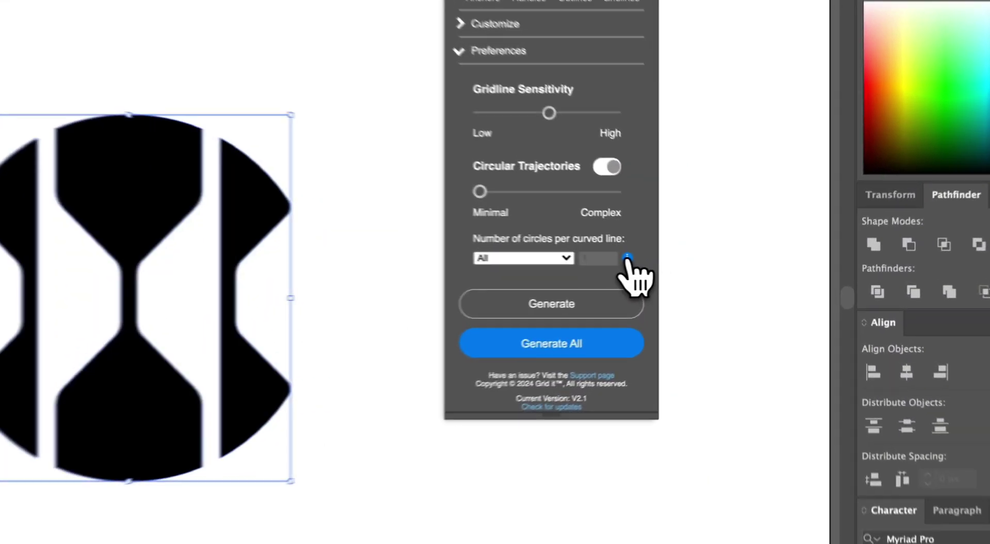
pyautogui.moveTo(713, 272)
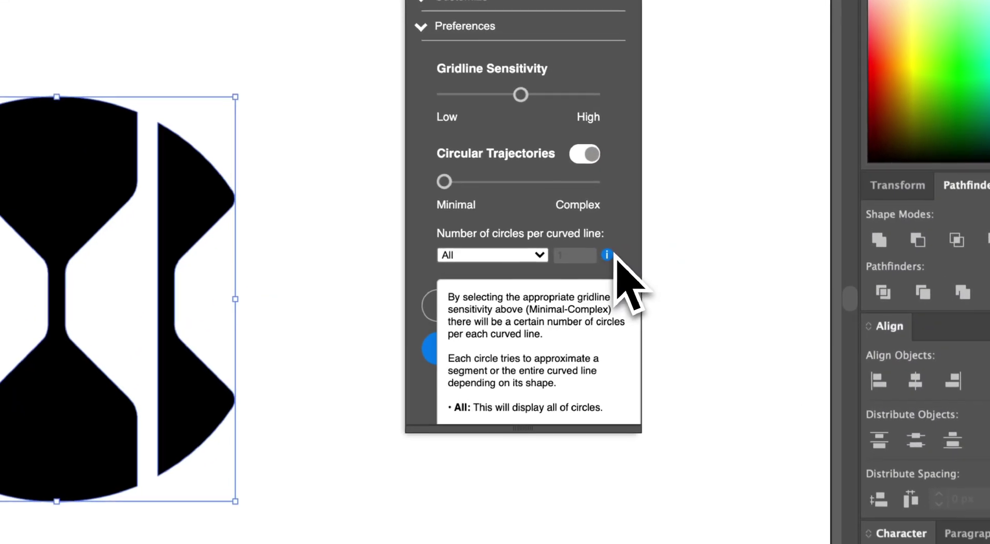
pyautogui.scroll(-5, 531, 350)
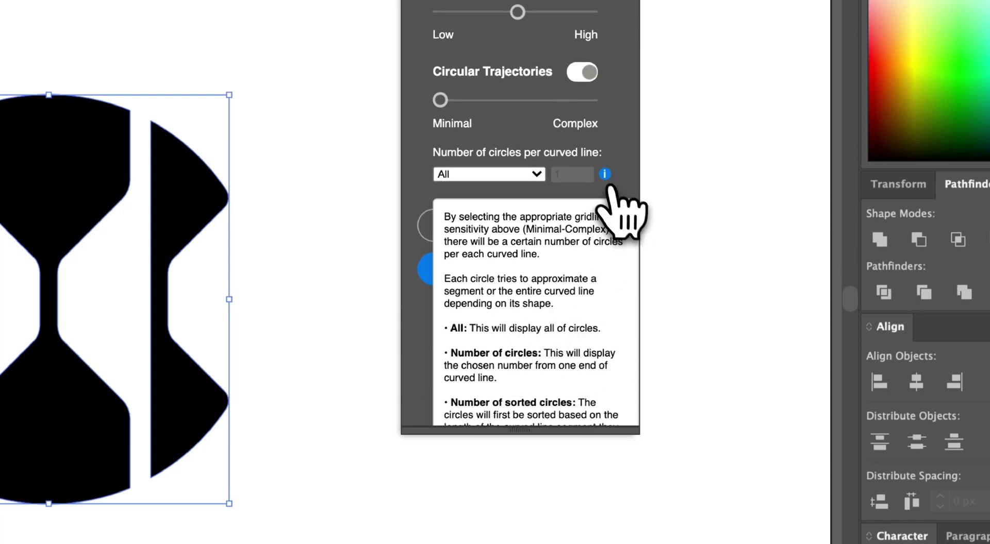
pyautogui.scroll(5, 608, 182)
pyautogui.scroll(2, 503, 200)
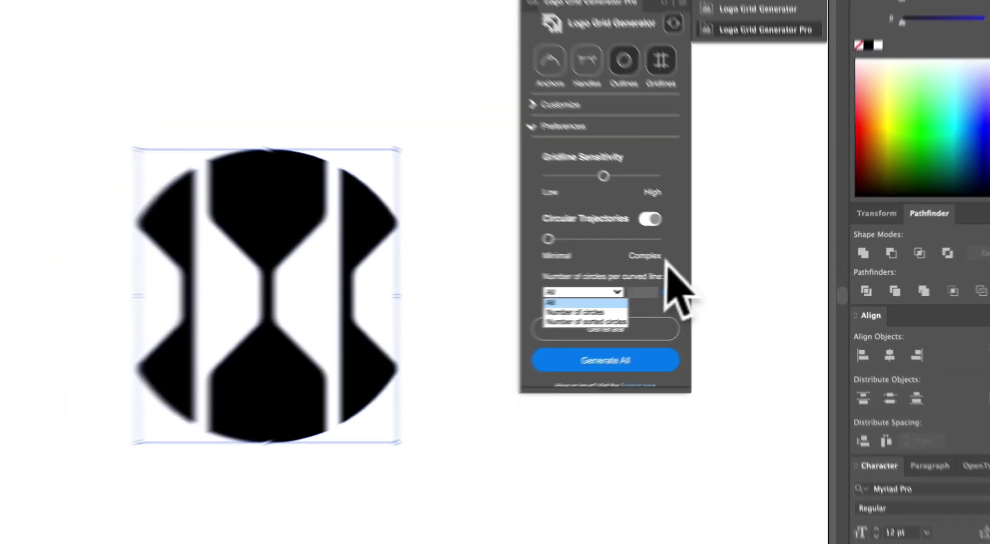
pyautogui.click(605, 256)
pyautogui.click(363, 465)
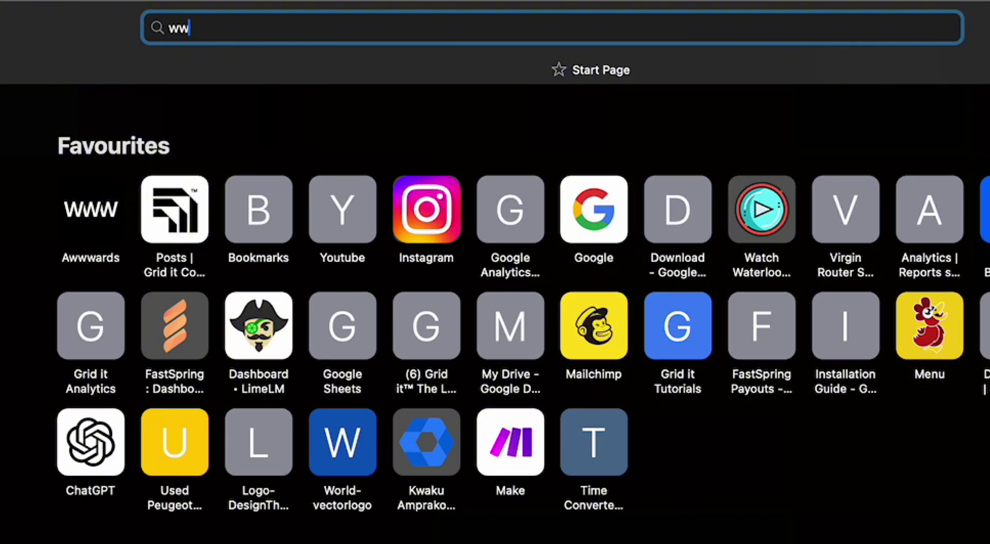
pyautogui.write('w.gridit.io')
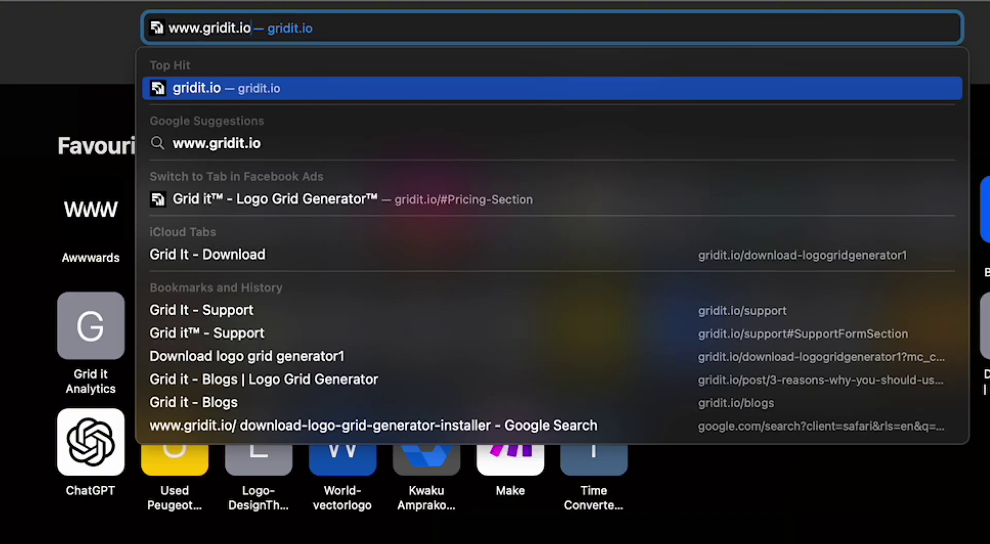
pyautogui.press('Return')
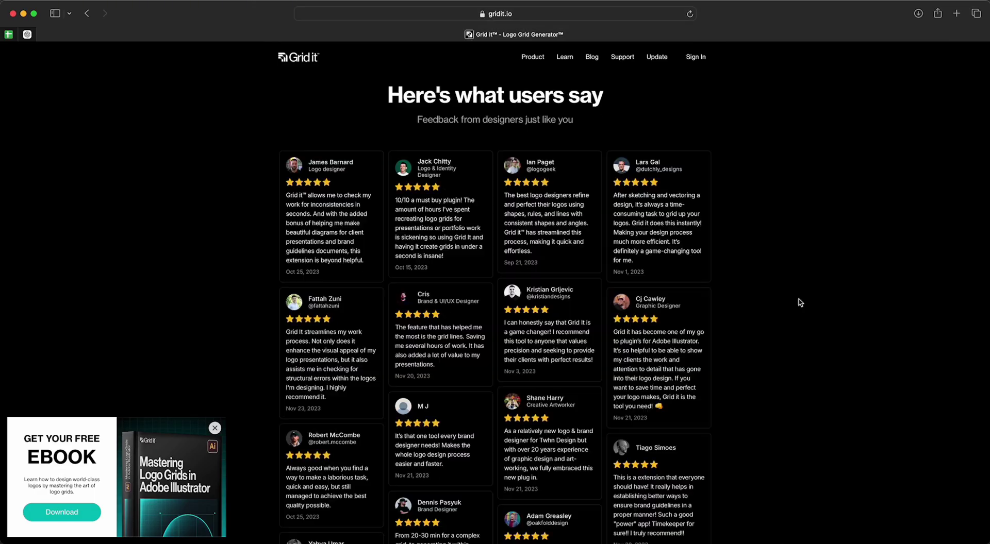
# Step: Look through the user reviews on the Grid it site down to the PDF guide section, dismissing the free ebook pop-up
pyautogui.scroll(-10, 799, 300)
pyautogui.scroll(-10, 800, 300)
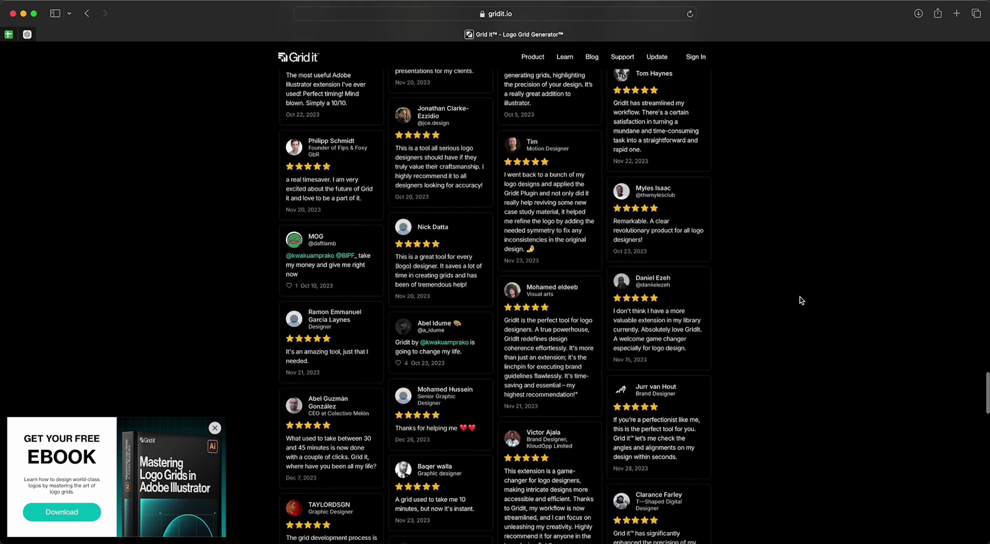
pyautogui.scroll(-5, 800, 298)
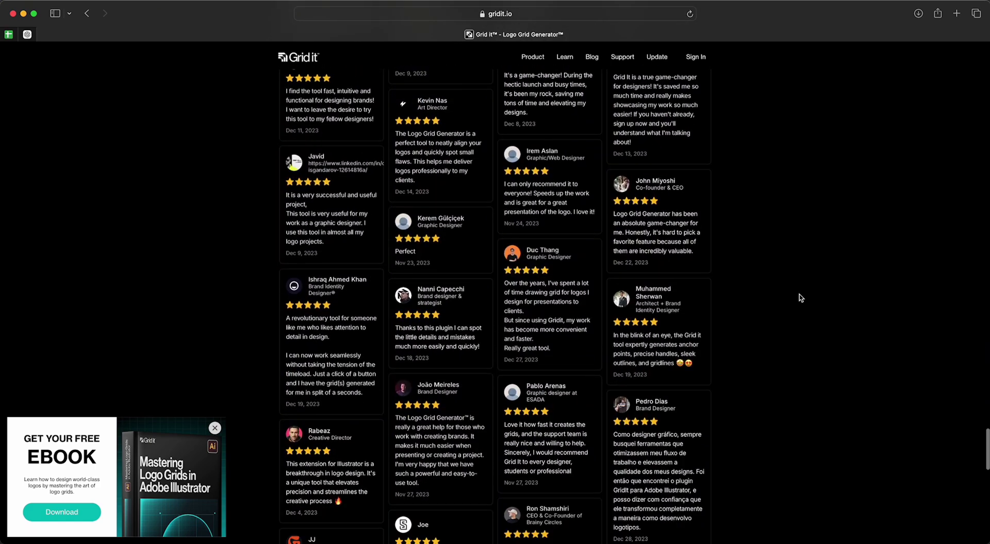
pyautogui.click(215, 428)
pyautogui.scroll(-15, 842, 359)
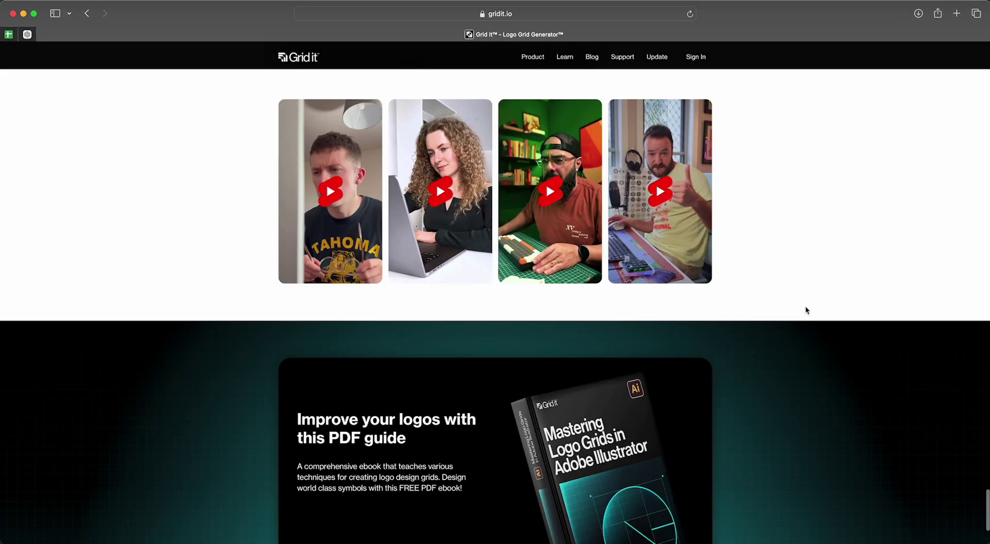